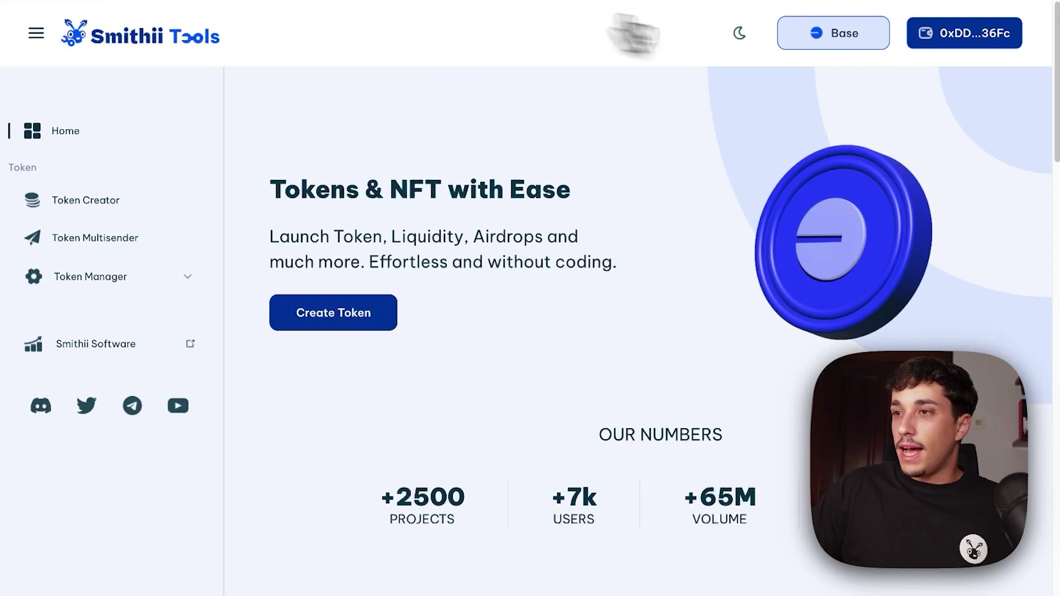
# Step: Check the available networks, keep Base selected, and open the Token Creator
pyautogui.click(810, 38)
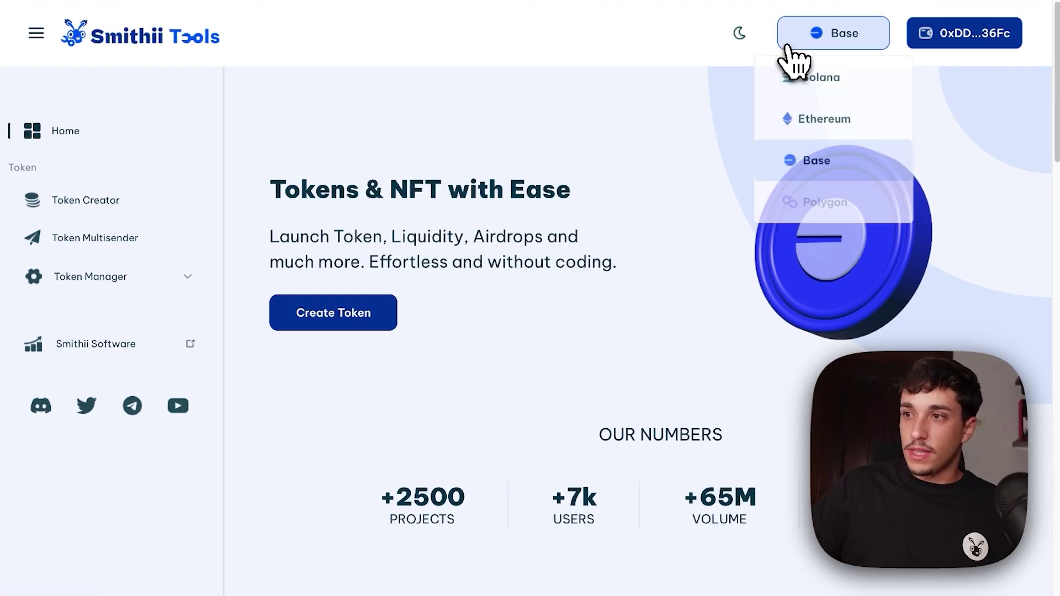
pyautogui.click(607, 69)
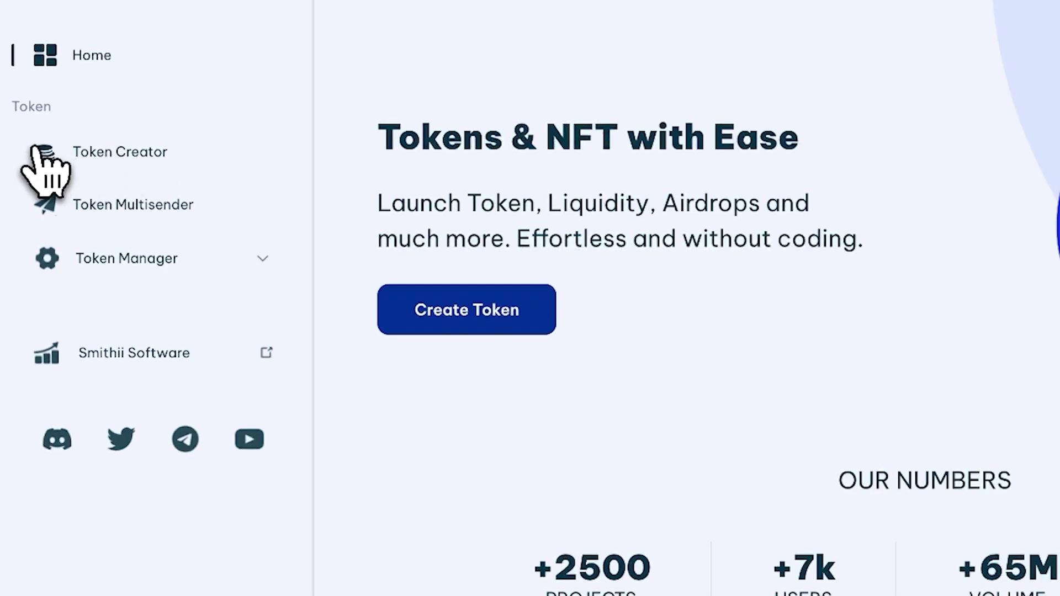
pyautogui.click(105, 157)
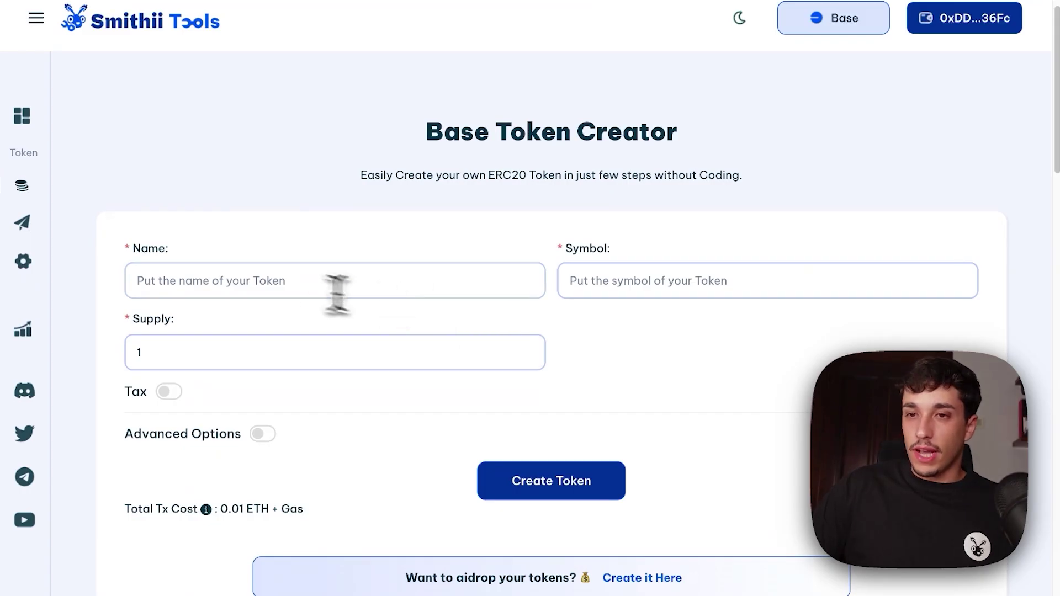
# Step: Turn on the advanced options in the token form, leaving the tax option off
pyautogui.click(210, 279)
pyautogui.doubleClick(136, 246)
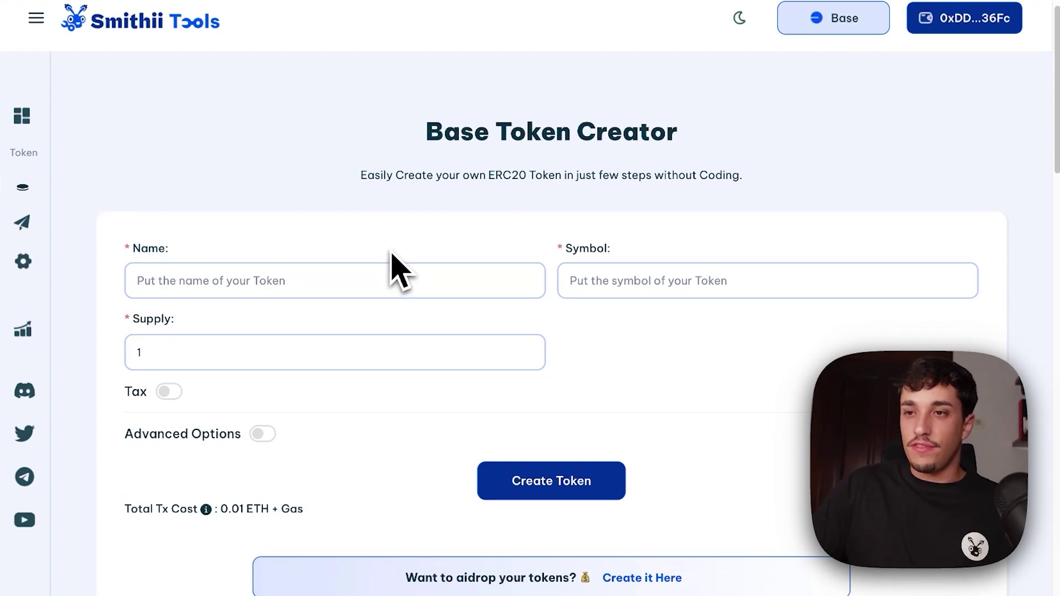
pyautogui.scroll(-1, 389, 254)
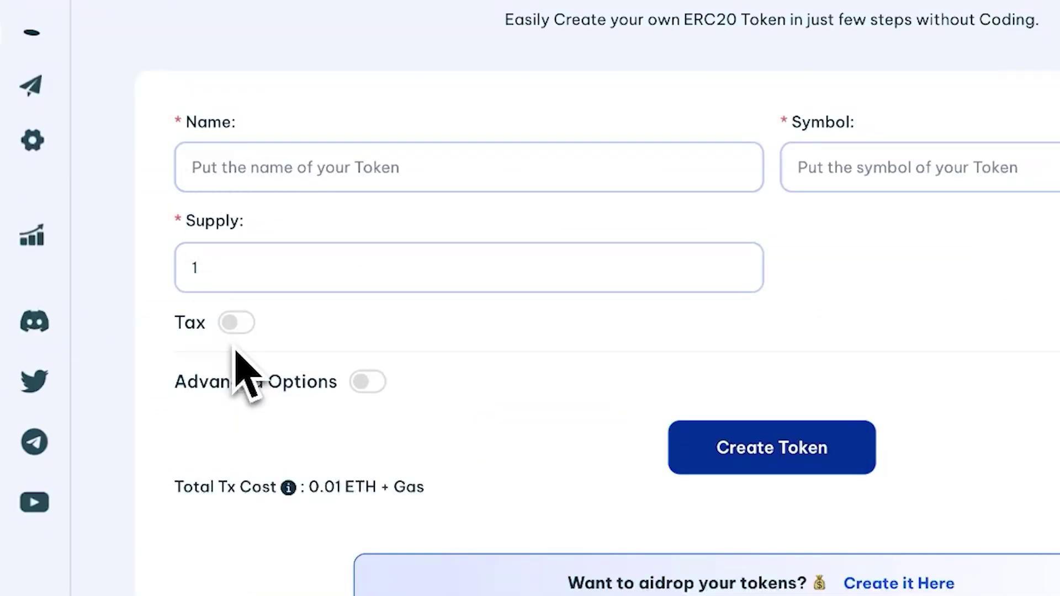
pyautogui.click(169, 343)
pyautogui.click(236, 331)
pyautogui.click(262, 332)
pyautogui.scroll(-1, 301, 334)
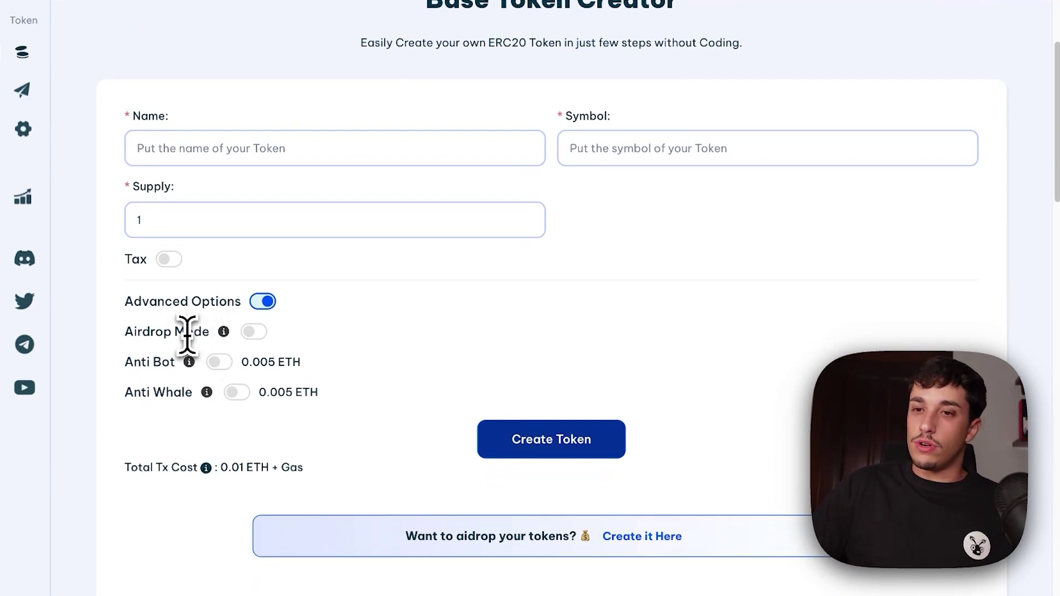
# Step: Examine the Airdrop Mode, Anti Bot and Anti Whale options along with their costs and the total transaction cost
pyautogui.tripleClick(135, 332)
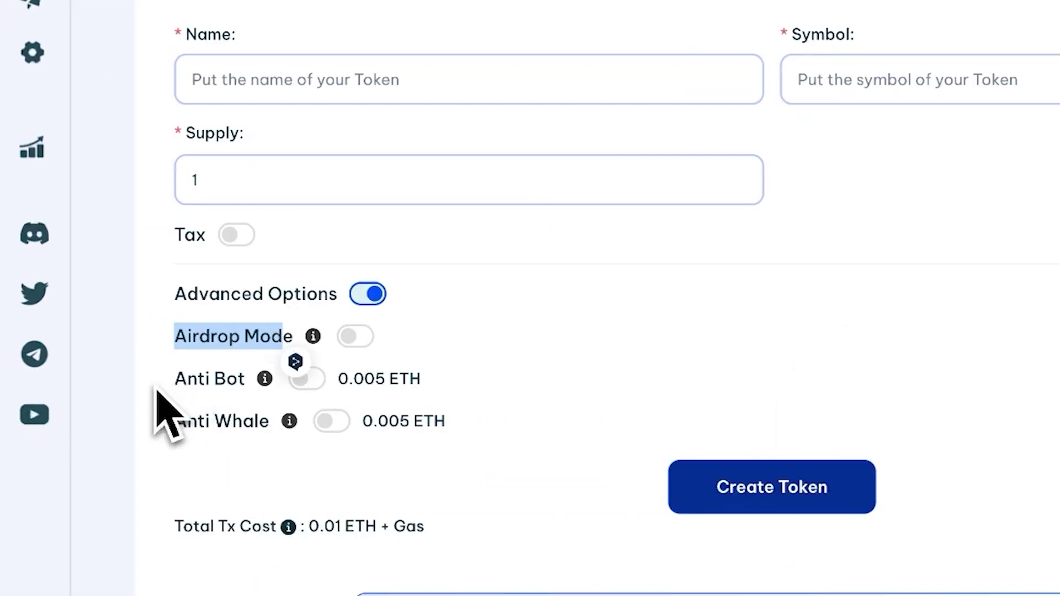
pyautogui.tripleClick(144, 361)
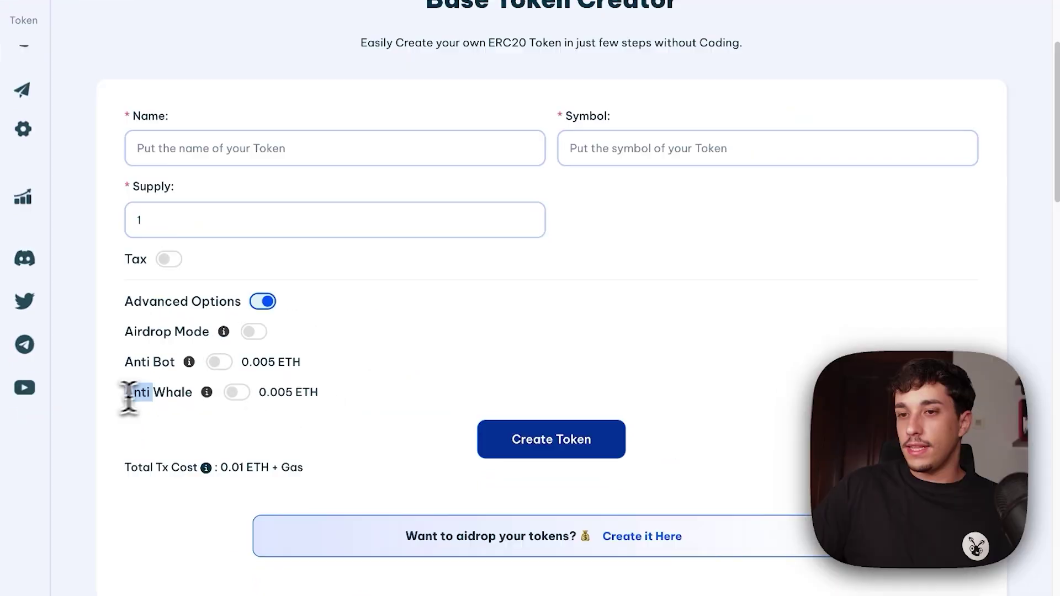
pyautogui.moveTo(177, 424); pyautogui.dragTo(308, 421)
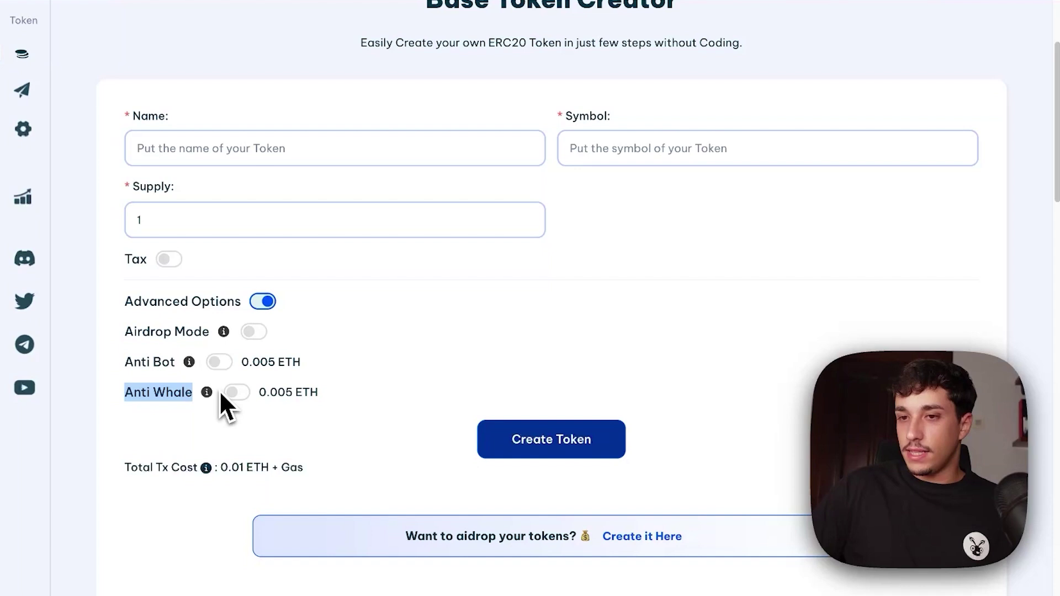
pyautogui.click(541, 413)
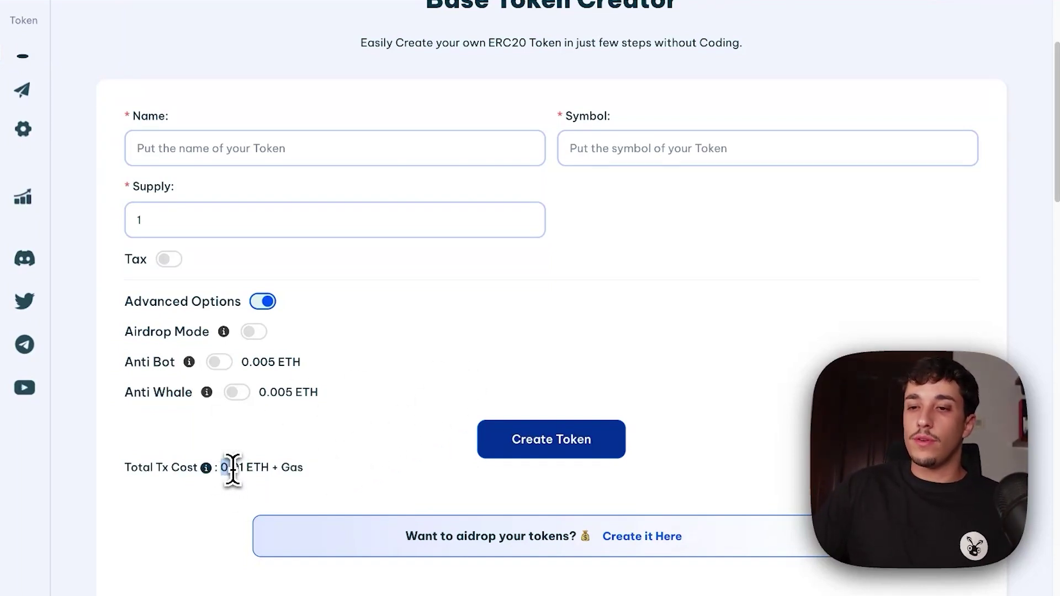
pyautogui.moveTo(232, 470); pyautogui.dragTo(243, 469)
pyautogui.moveTo(241, 363); pyautogui.dragTo(313, 367)
pyautogui.moveTo(258, 393); pyautogui.dragTo(338, 417)
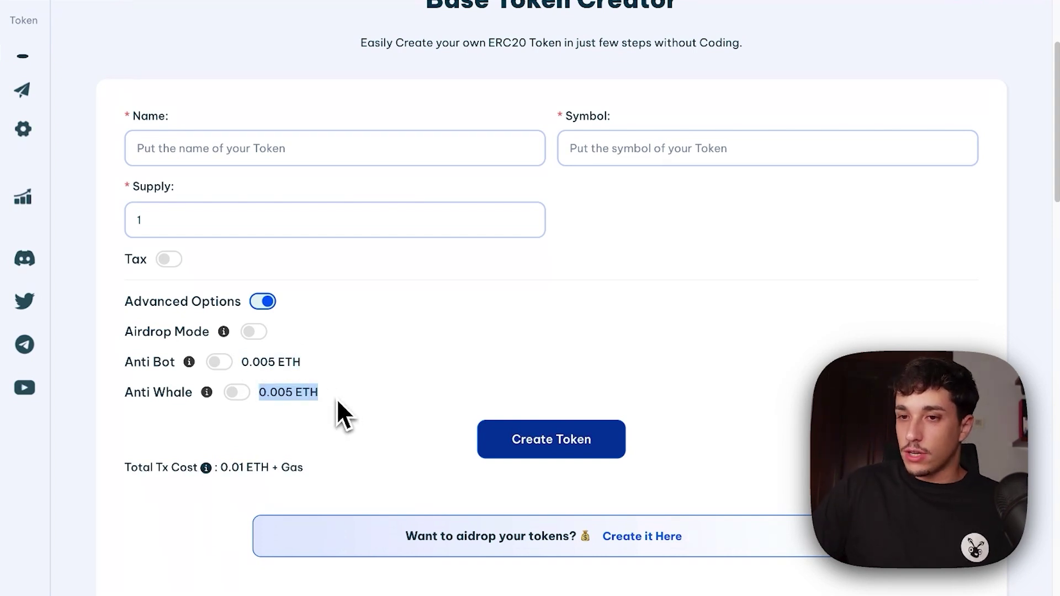
pyautogui.click(266, 397)
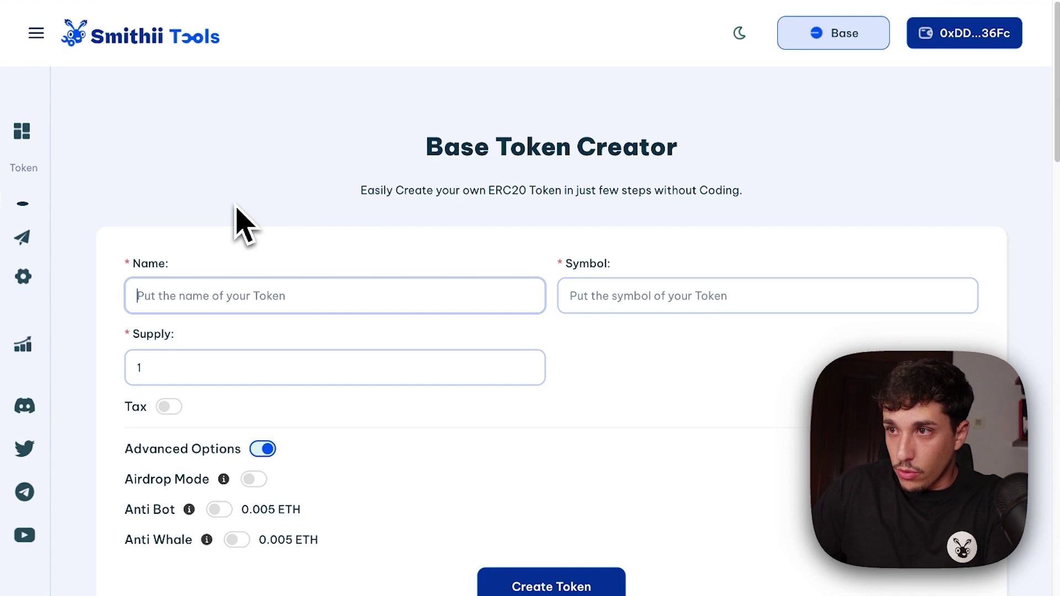
# Step: Switch the connected wallet to the Pagos Tools account on the Base network
pyautogui.click(691, 2)
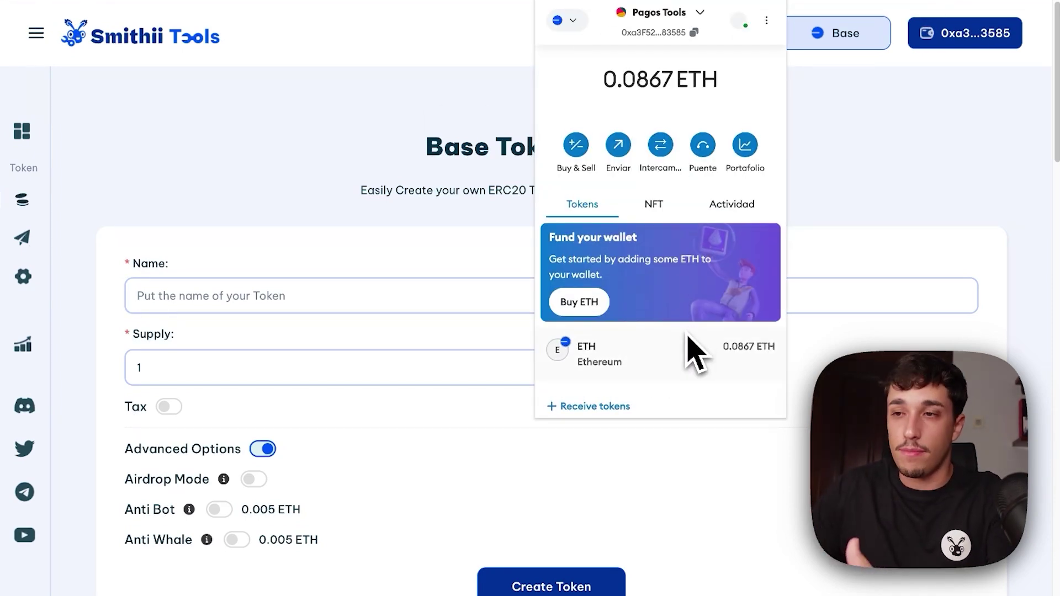
pyautogui.click(798, 230)
# Step: Name the token Smithii, with the symbol SMITH and a supply of 1000000
pyautogui.click(137, 267)
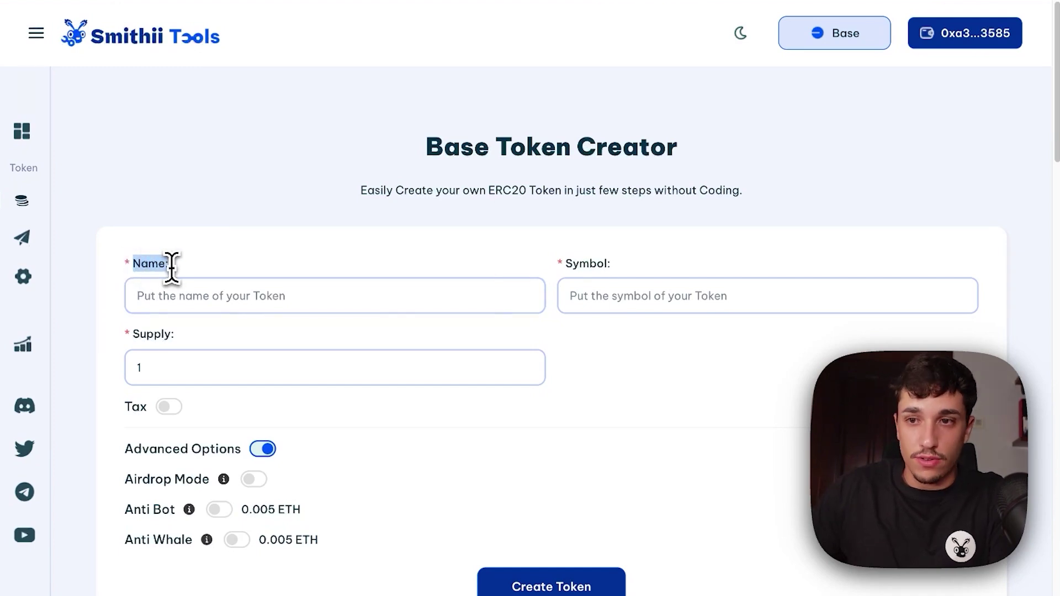
pyautogui.click(135, 268)
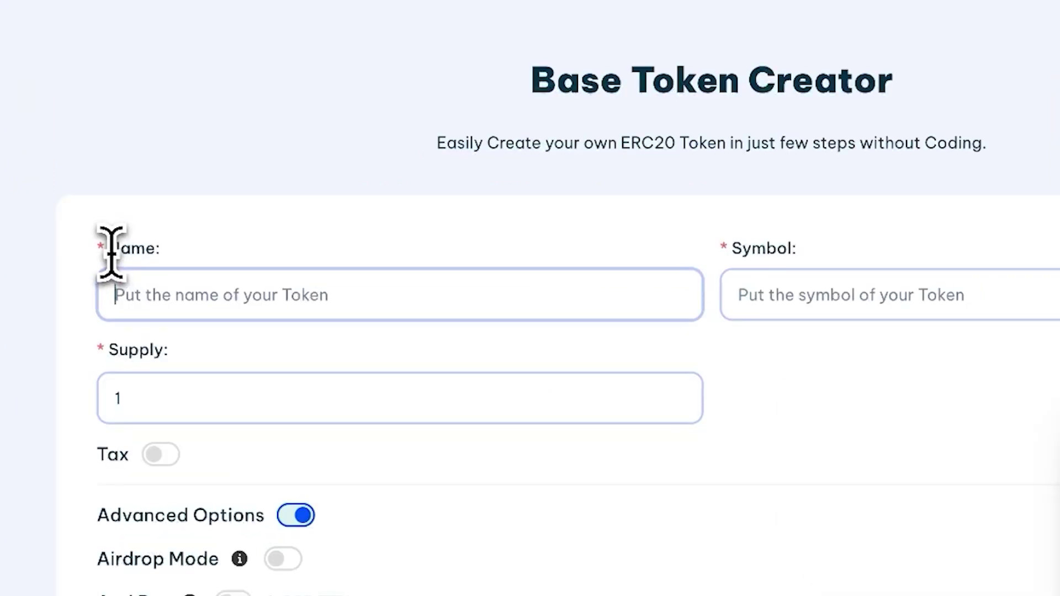
pyautogui.moveTo(112, 253); pyautogui.dragTo(559, 246)
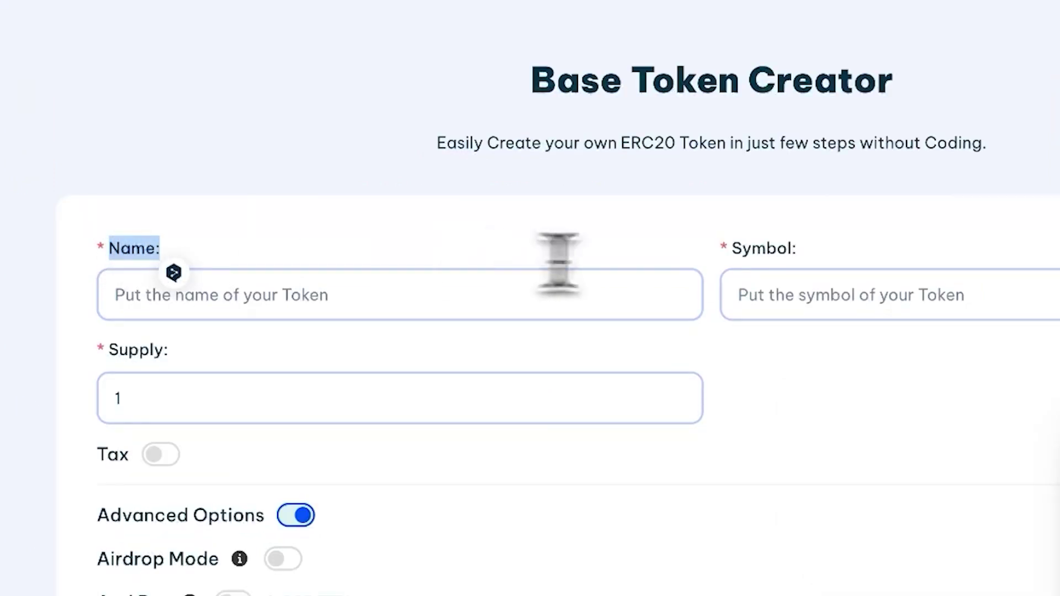
pyautogui.click(238, 396)
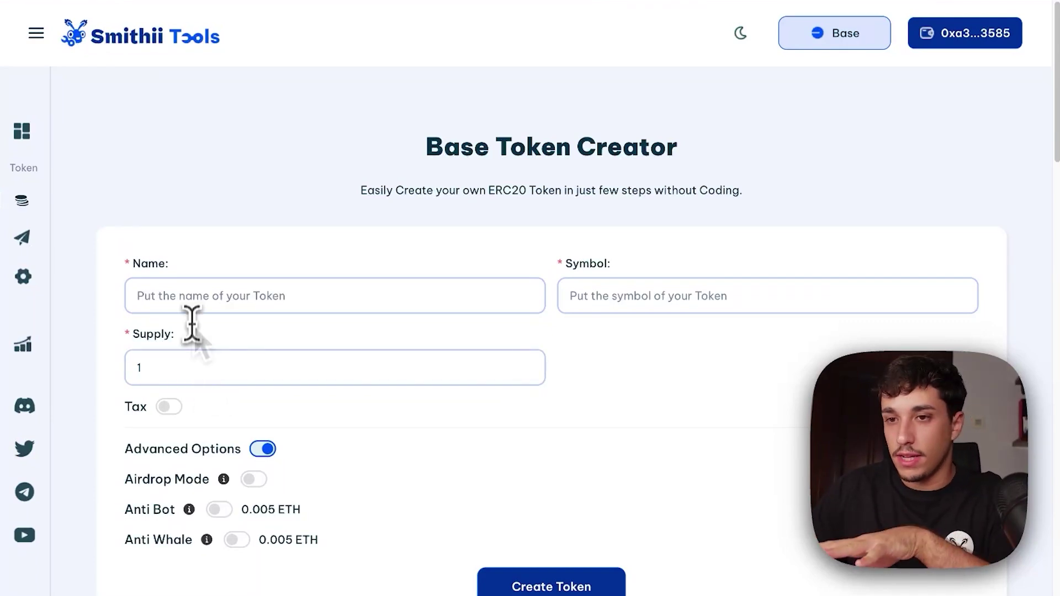
pyautogui.click(194, 299)
pyautogui.press('capslock')
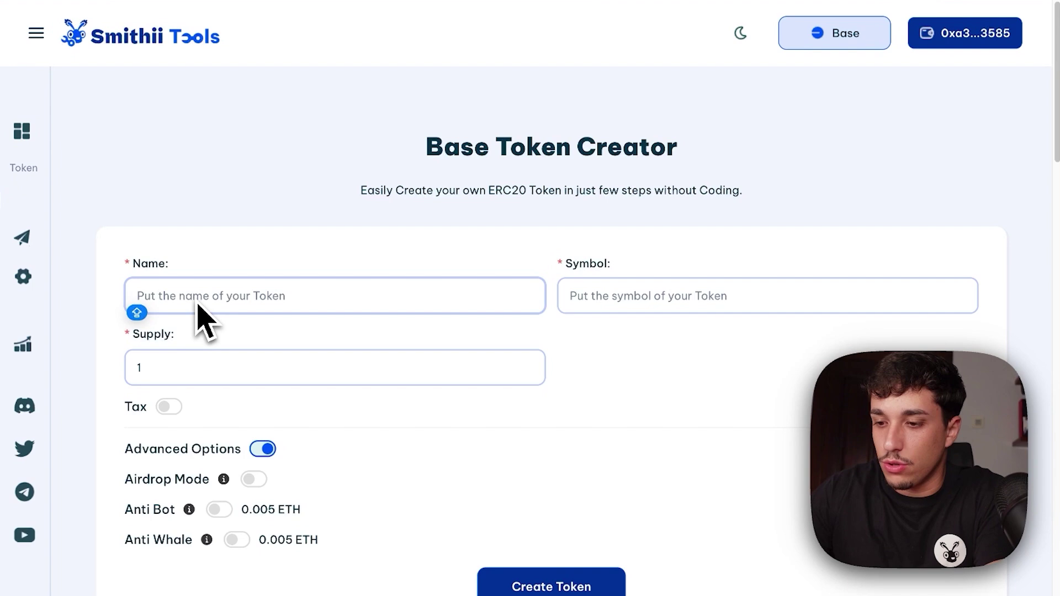
pyautogui.write('Smithii')
pyautogui.press('Tab')
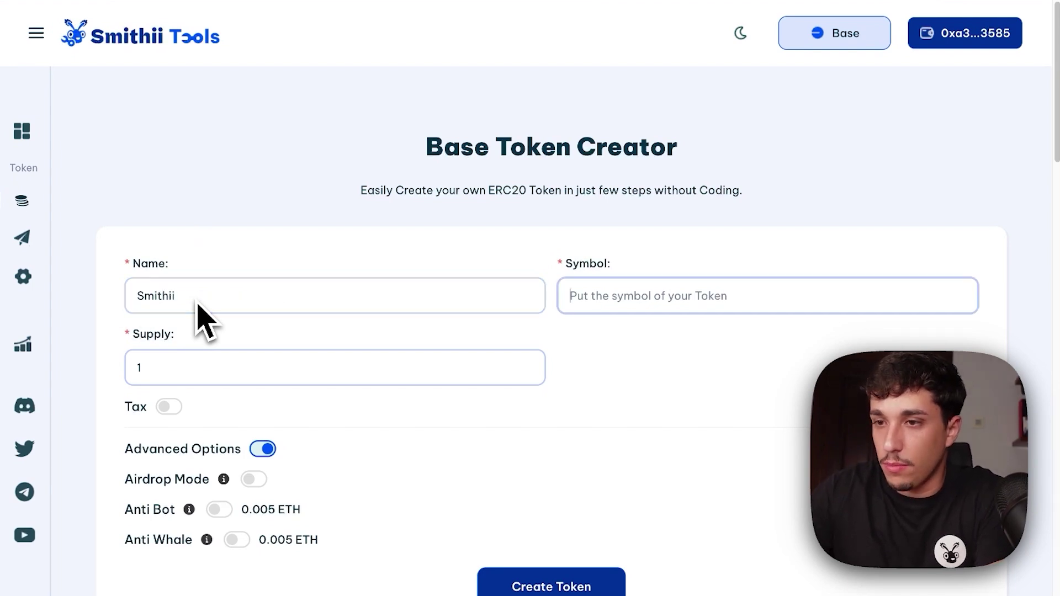
pyautogui.write('SM')
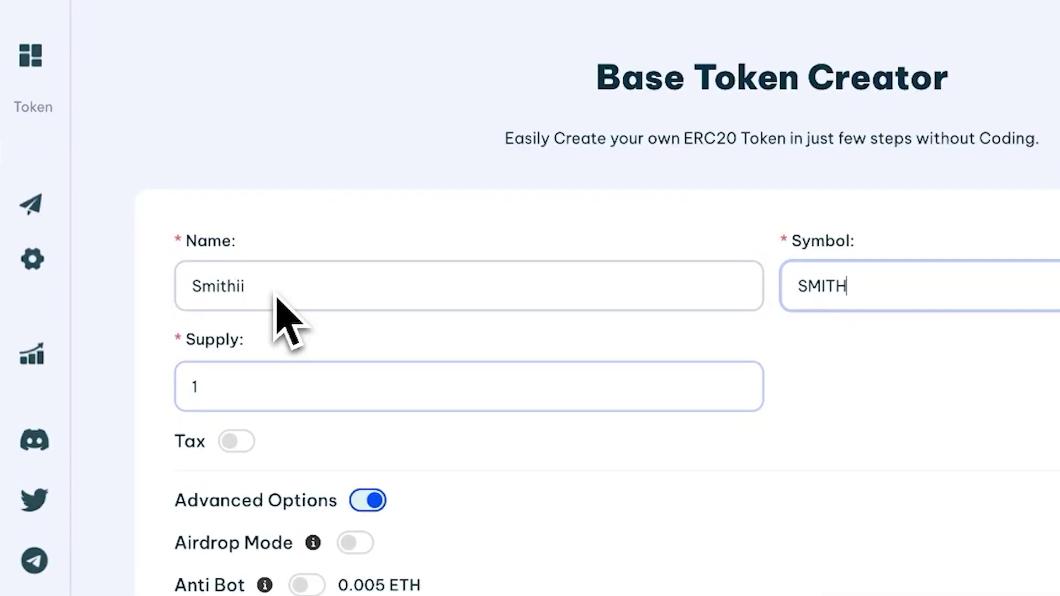
pyautogui.write('ITH')
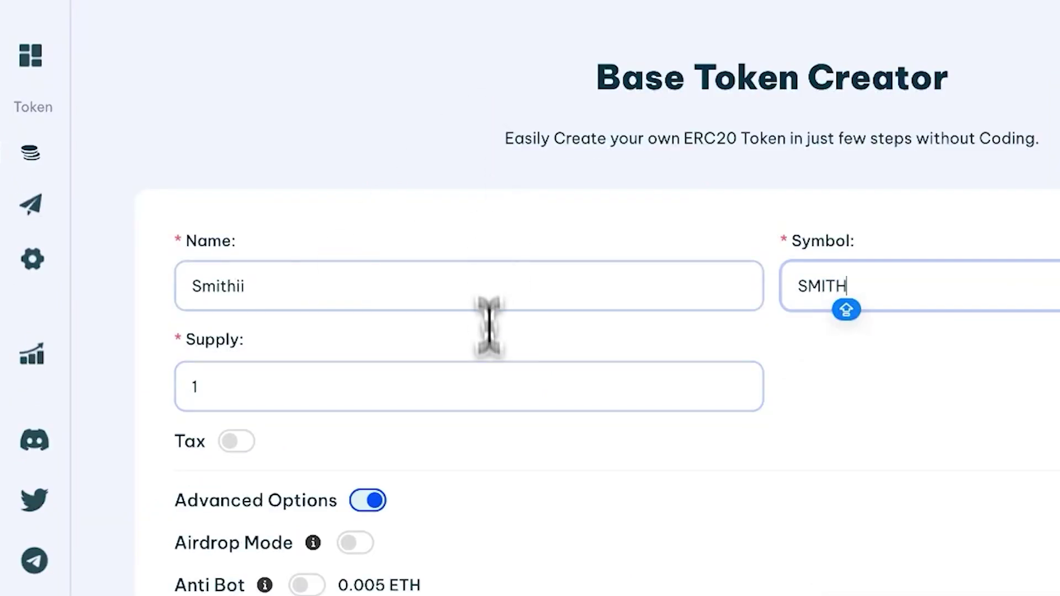
pyautogui.click(741, 403)
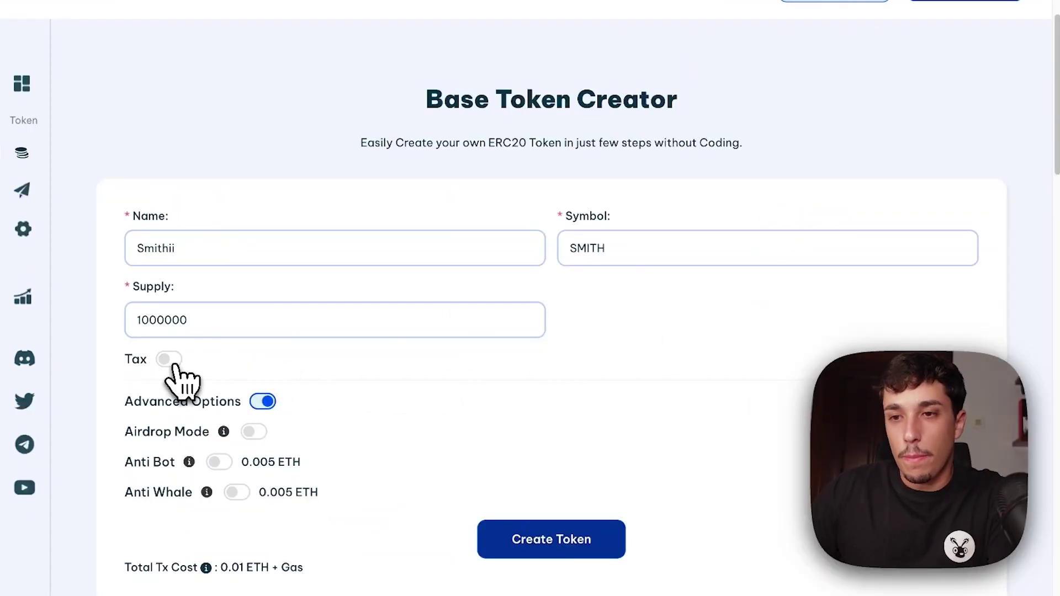
# Step: Enable the token tax with a 4% fee per transaction, keeping the prefilled receiver wallet
pyautogui.click(236, 375)
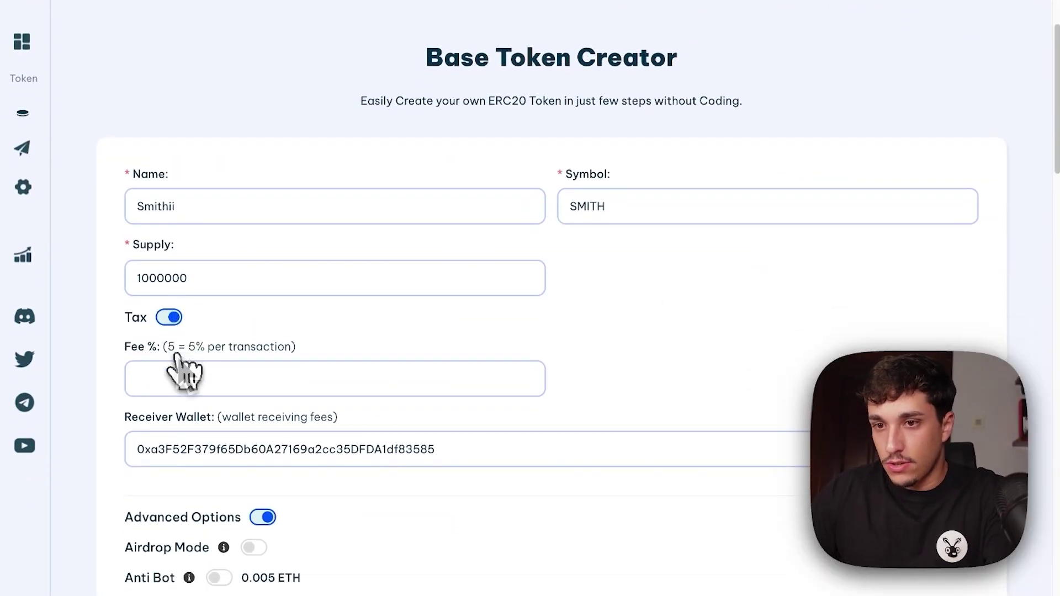
pyautogui.click(182, 375)
pyautogui.scroll(-1, 177, 370)
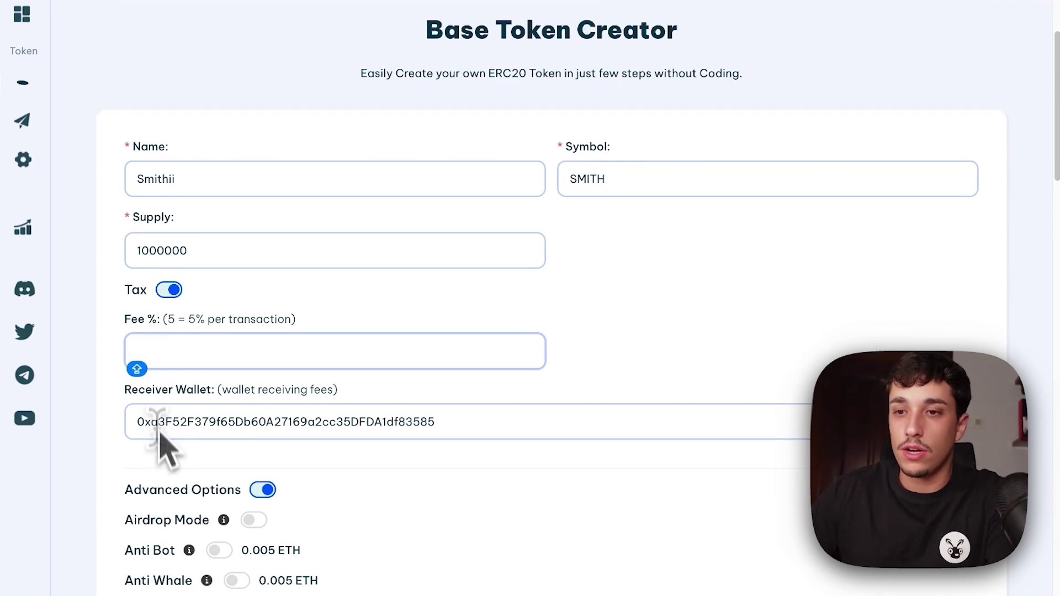
pyautogui.moveTo(135, 421); pyautogui.dragTo(504, 431)
pyautogui.click(316, 357)
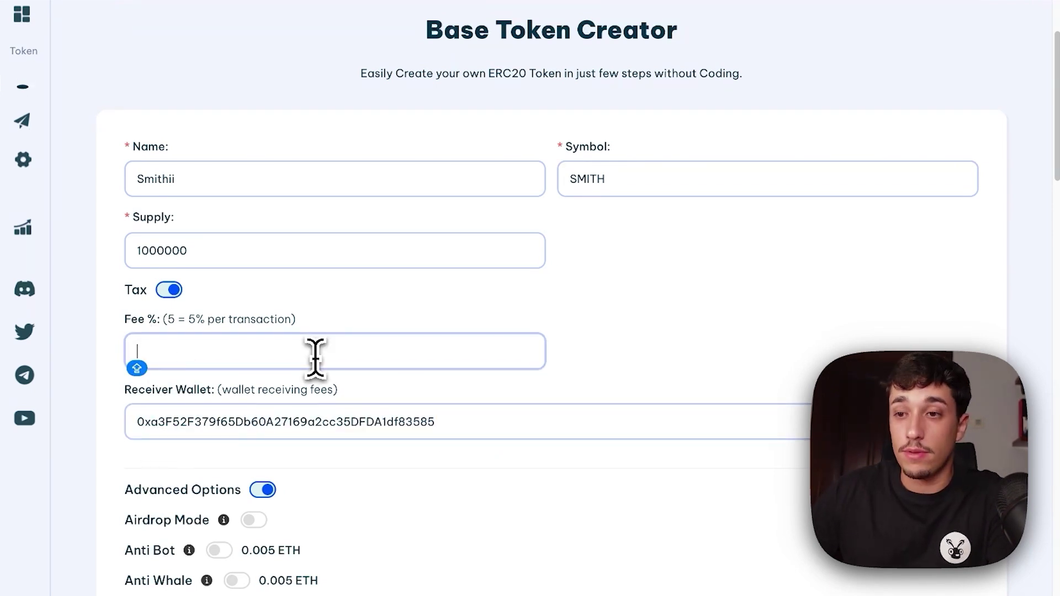
pyautogui.press('capslock')
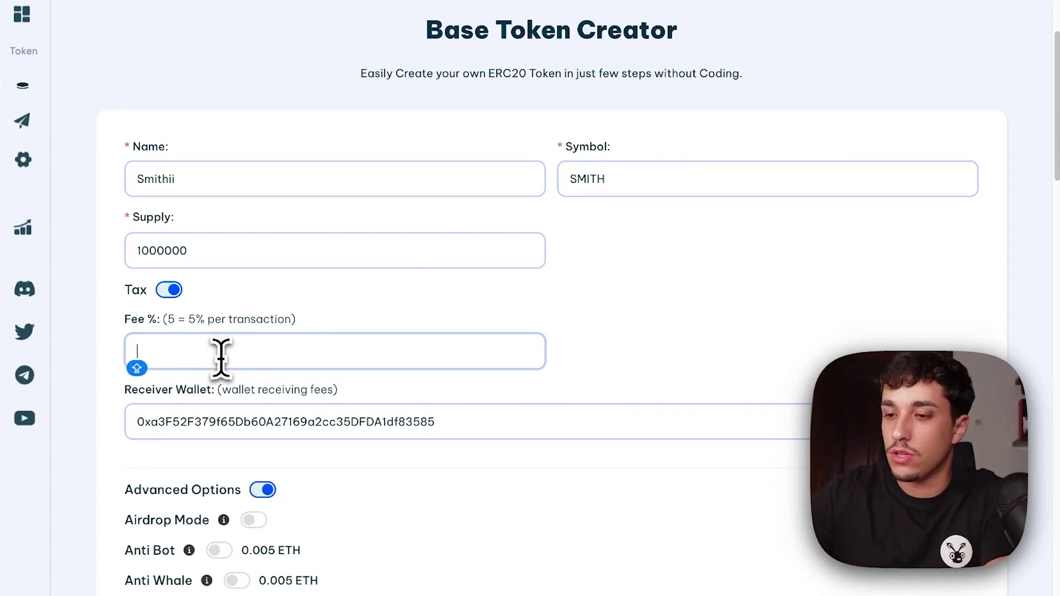
pyautogui.write('4')
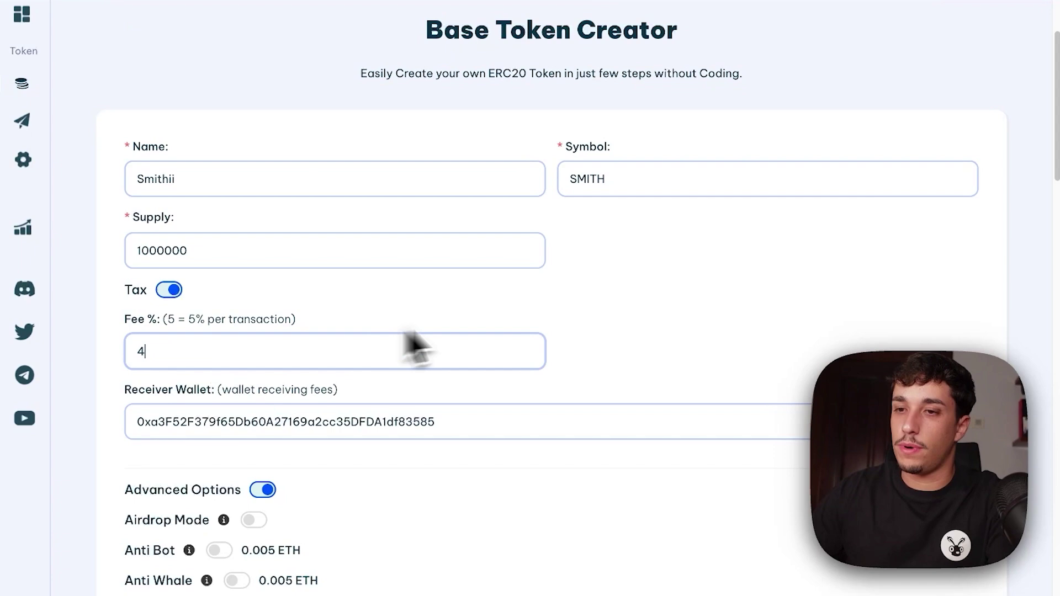
pyautogui.scroll(-1, 554, 298)
pyautogui.click(361, 347)
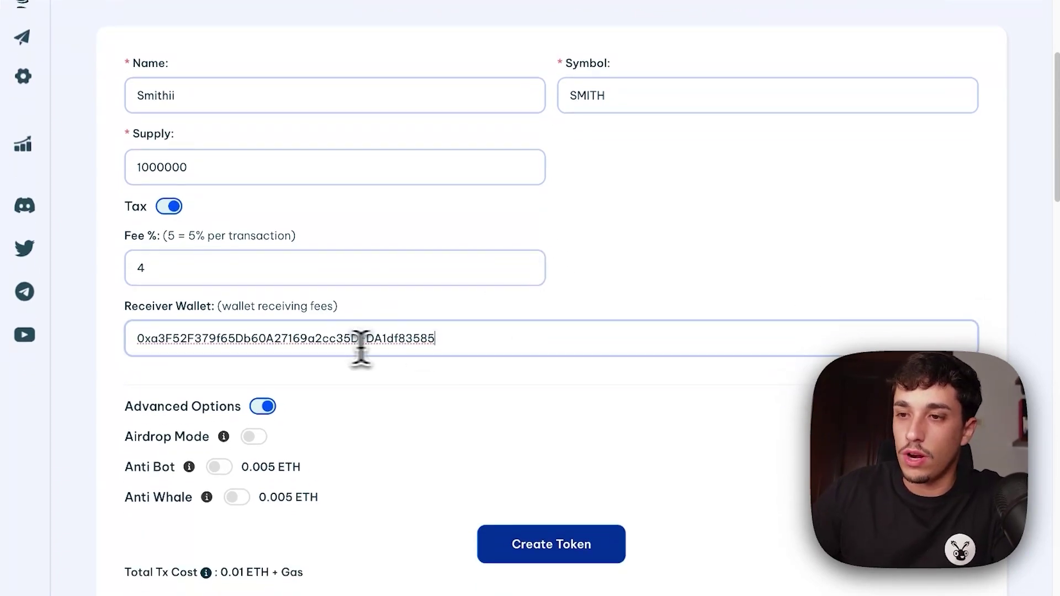
pyautogui.doubleClick(331, 345)
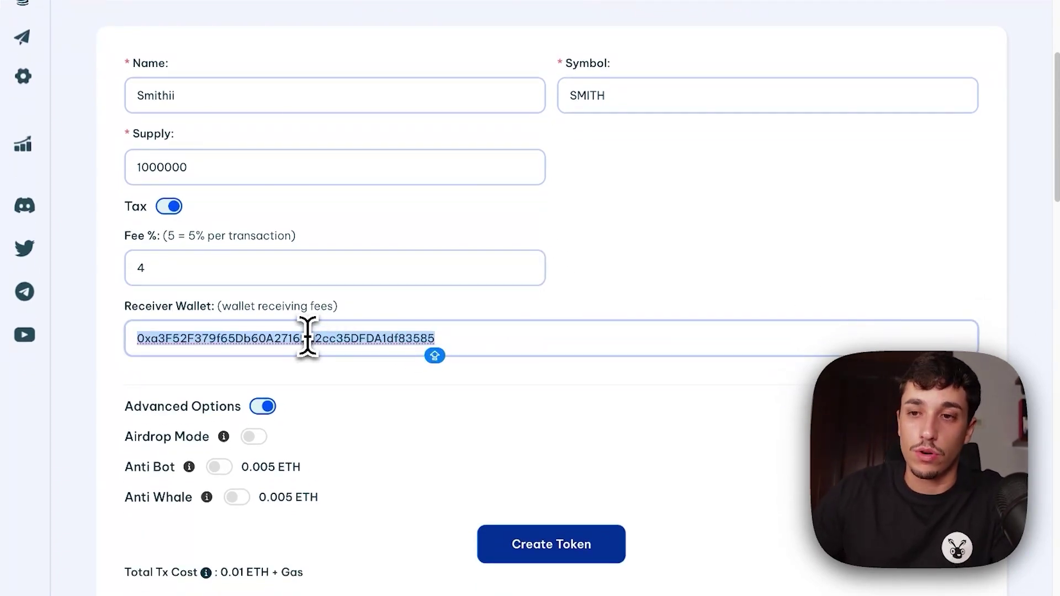
pyautogui.scroll(-1, 326, 332)
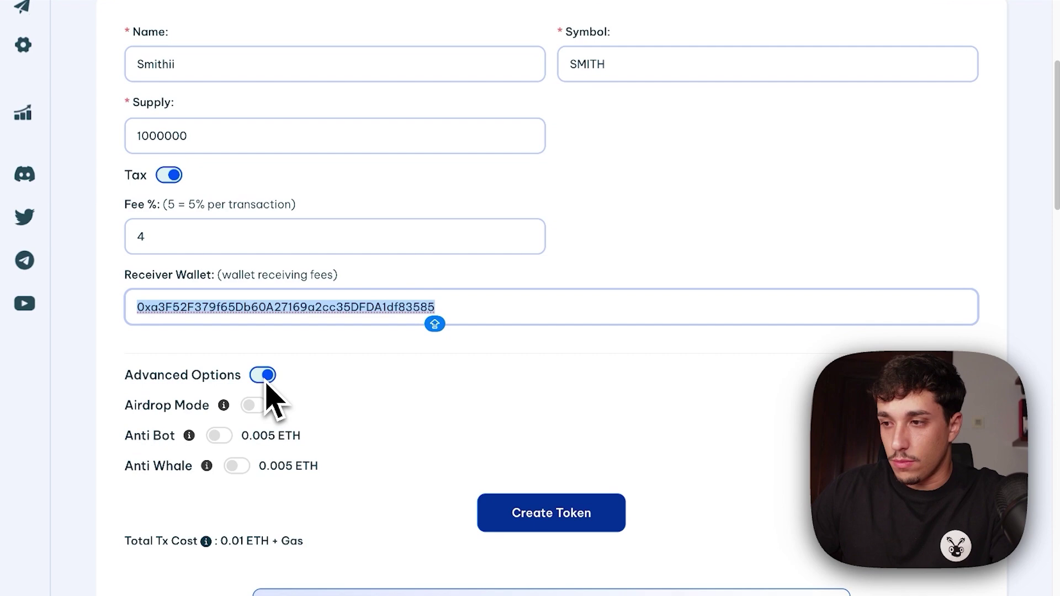
# Step: Examine the Airdrop Mode setting and review the completed token details in the form
pyautogui.scroll(-3, 271, 395)
pyautogui.click(350, 267)
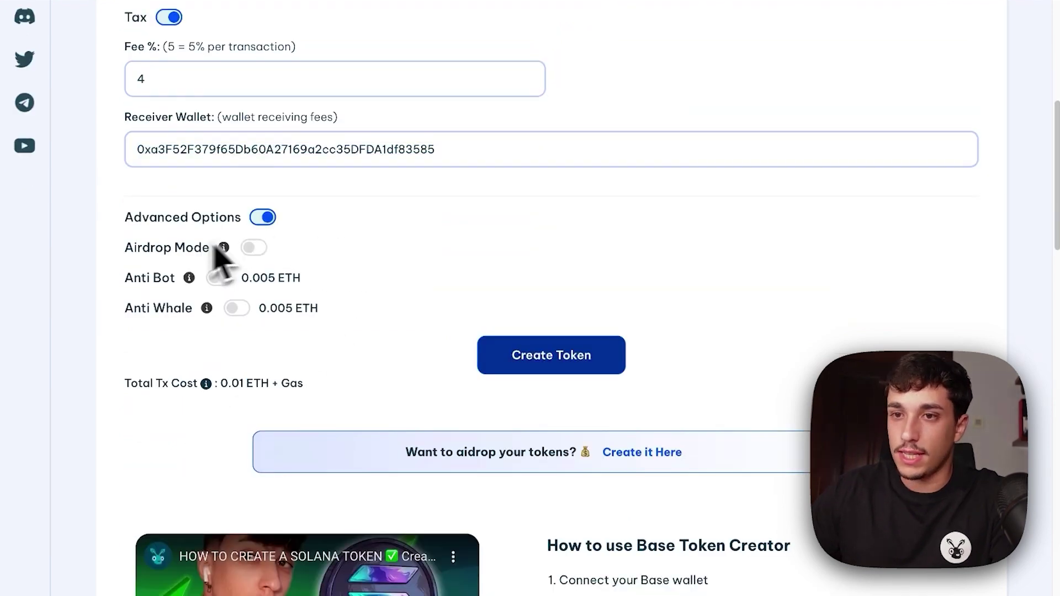
pyautogui.moveTo(125, 249); pyautogui.dragTo(189, 248)
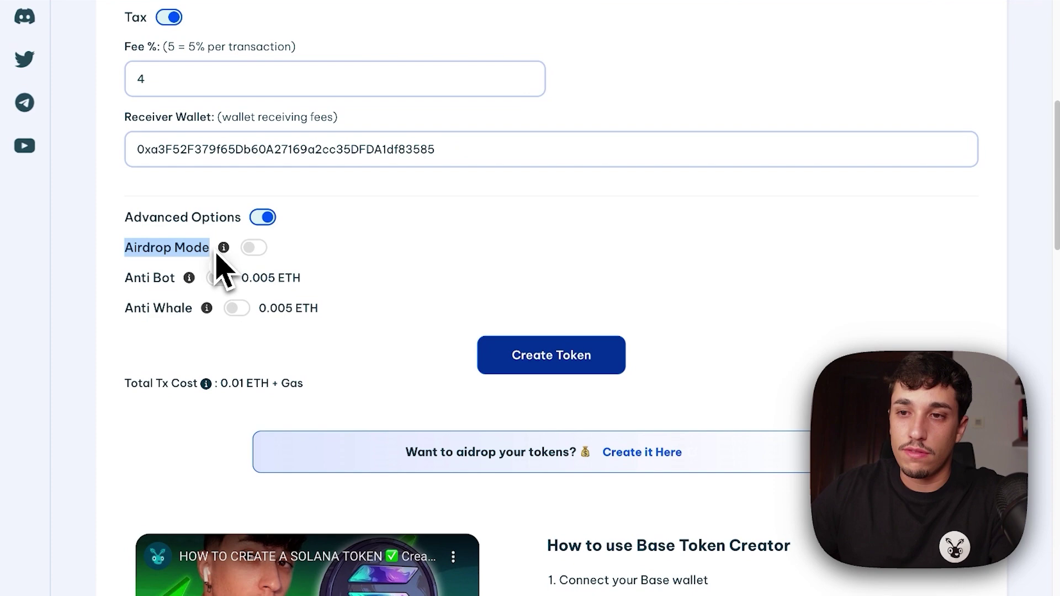
pyautogui.scroll(7, 221, 271)
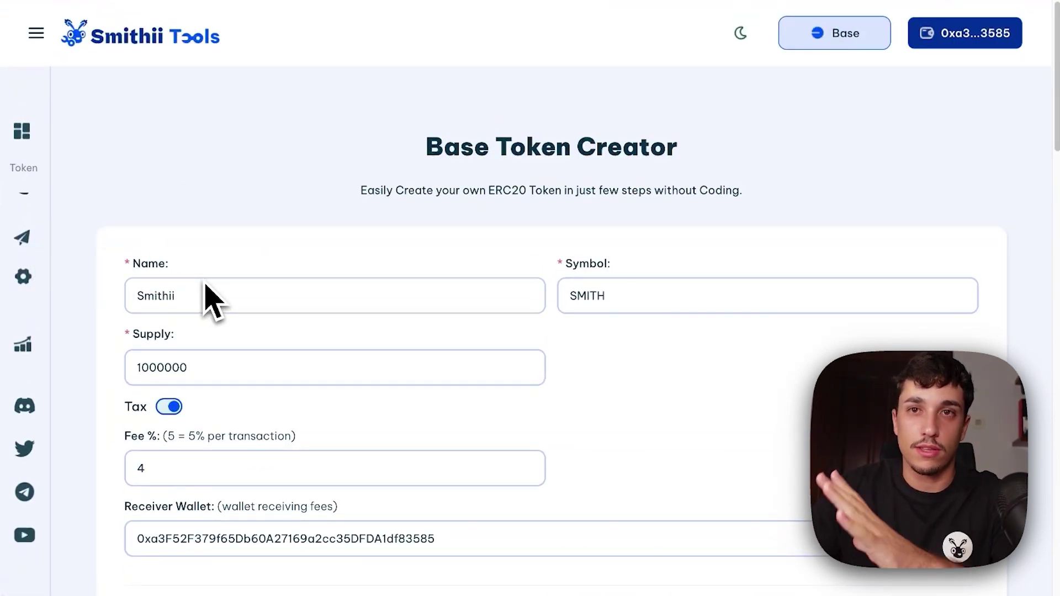
pyautogui.scroll(-5, 215, 265)
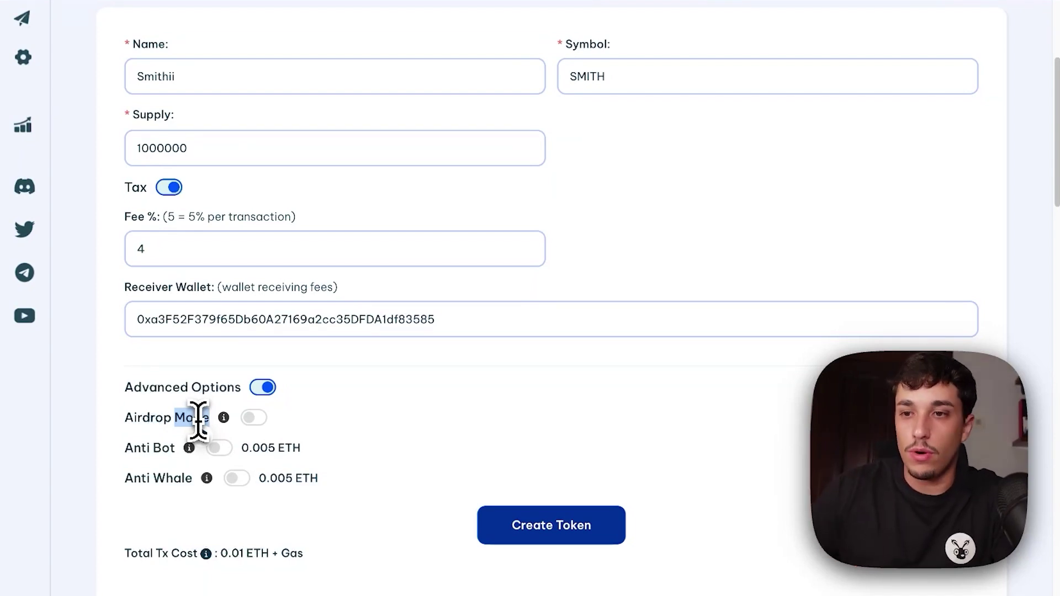
pyautogui.click(331, 380)
pyautogui.scroll(-1, 355, 350)
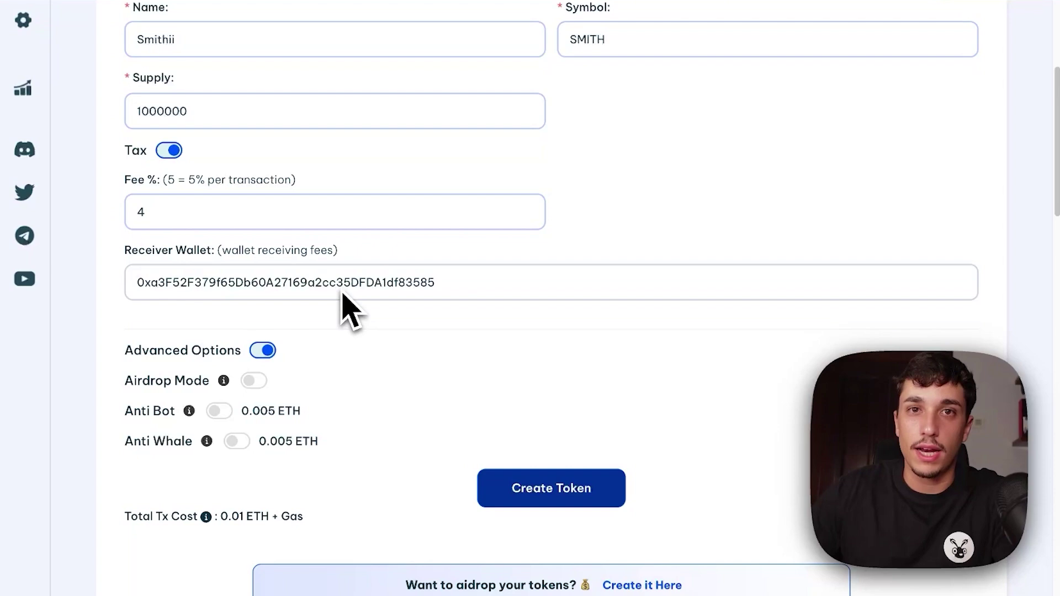
# Step: Review the token form and enable the Anti Whale protection in the advanced options
pyautogui.scroll(7, 345, 312)
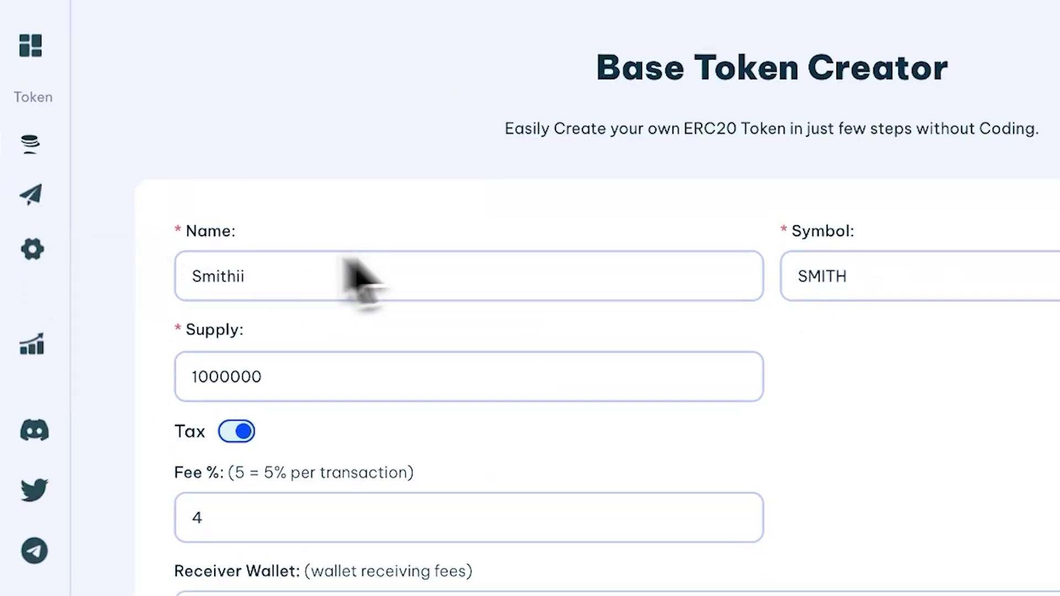
pyautogui.scroll(-6, 355, 279)
pyautogui.moveTo(125, 361); pyautogui.dragTo(189, 367)
pyautogui.moveTo(189, 365)
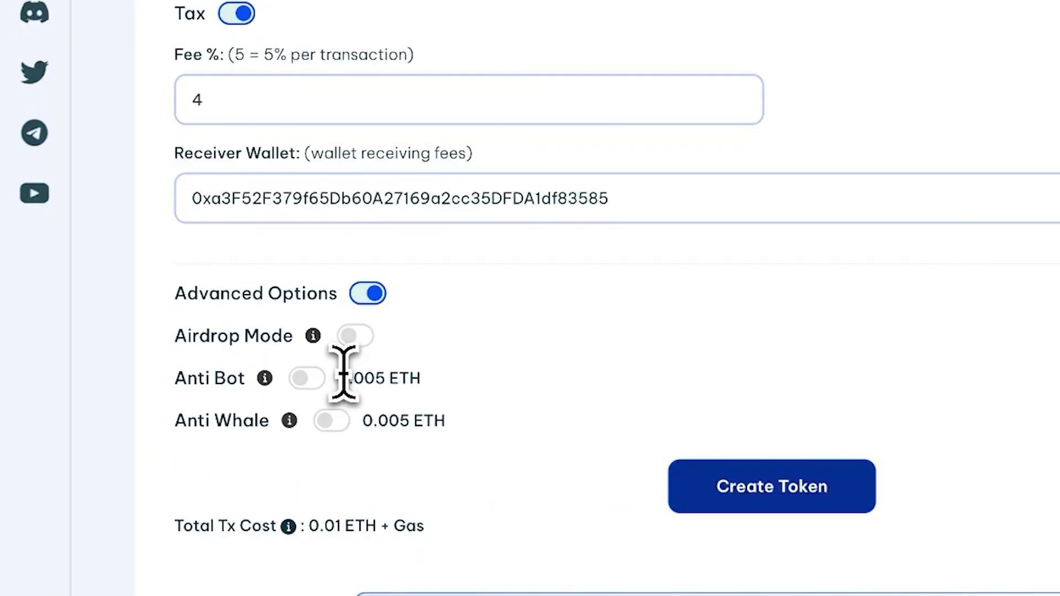
pyautogui.moveTo(175, 422); pyautogui.dragTo(264, 421)
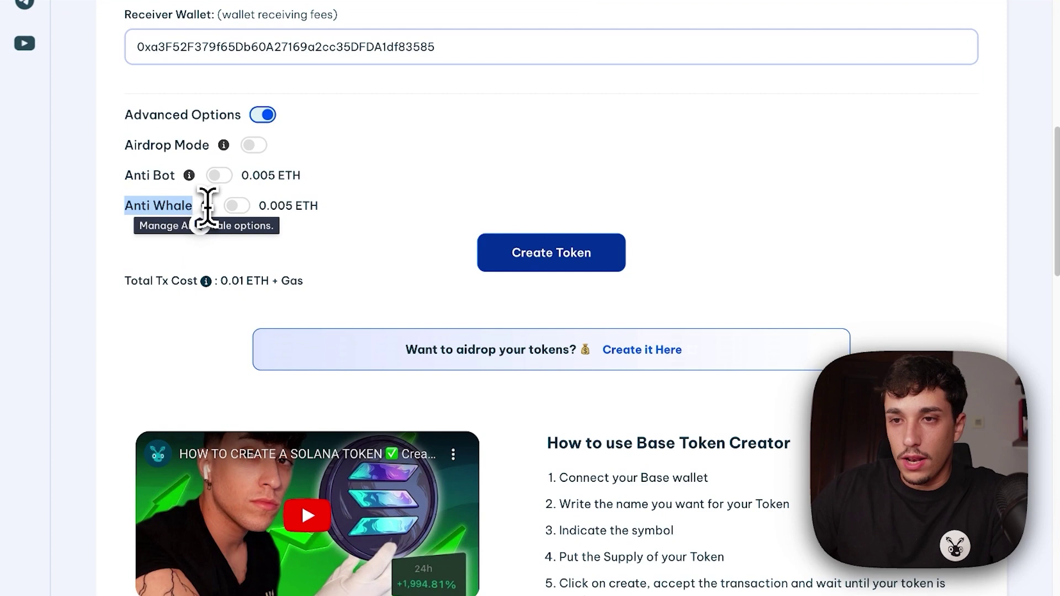
pyautogui.click(237, 206)
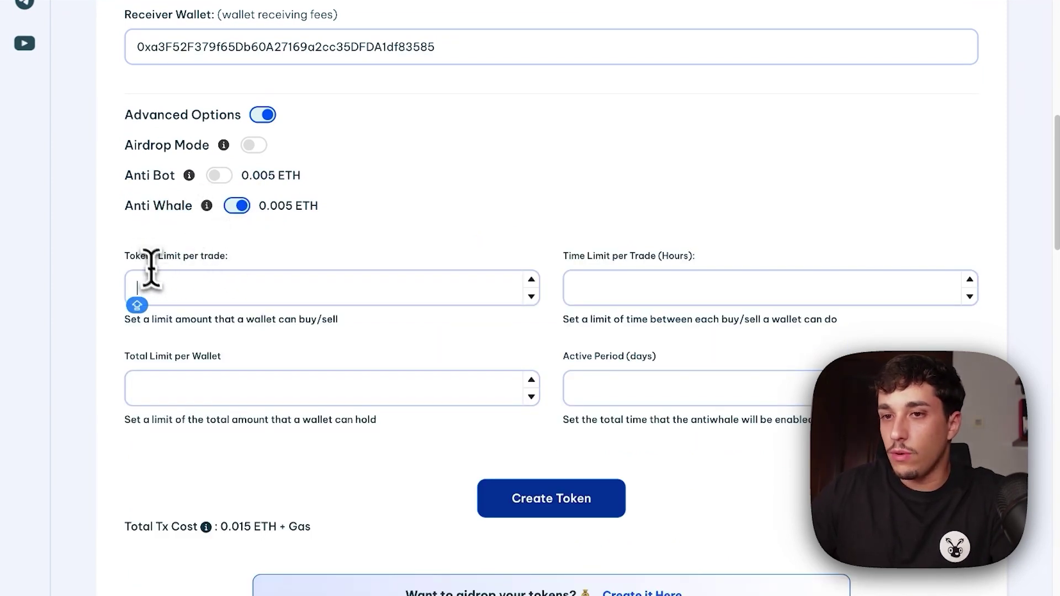
# Step: Examine the Anti Whale limit settings for trades and wallets, and enable the Anti Bot protection
pyautogui.moveTo(131, 257); pyautogui.dragTo(236, 257)
pyautogui.moveTo(562, 257); pyautogui.dragTo(693, 256)
pyautogui.scroll(-1, 580, 238)
pyautogui.moveTo(222, 331); pyautogui.dragTo(137, 331)
pyautogui.moveTo(222, 331); pyautogui.dragTo(136, 332)
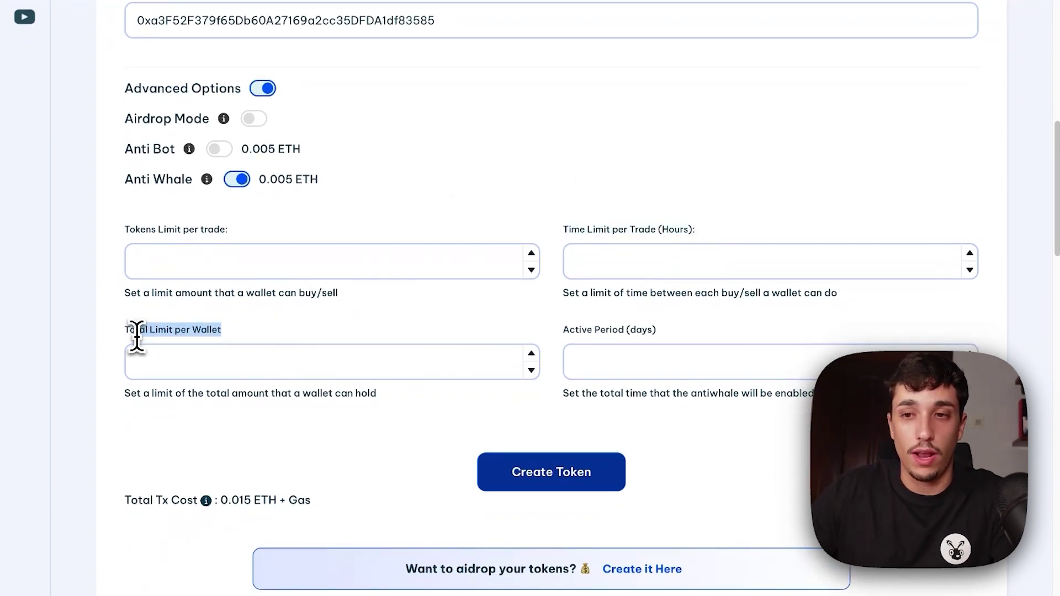
pyautogui.click(219, 149)
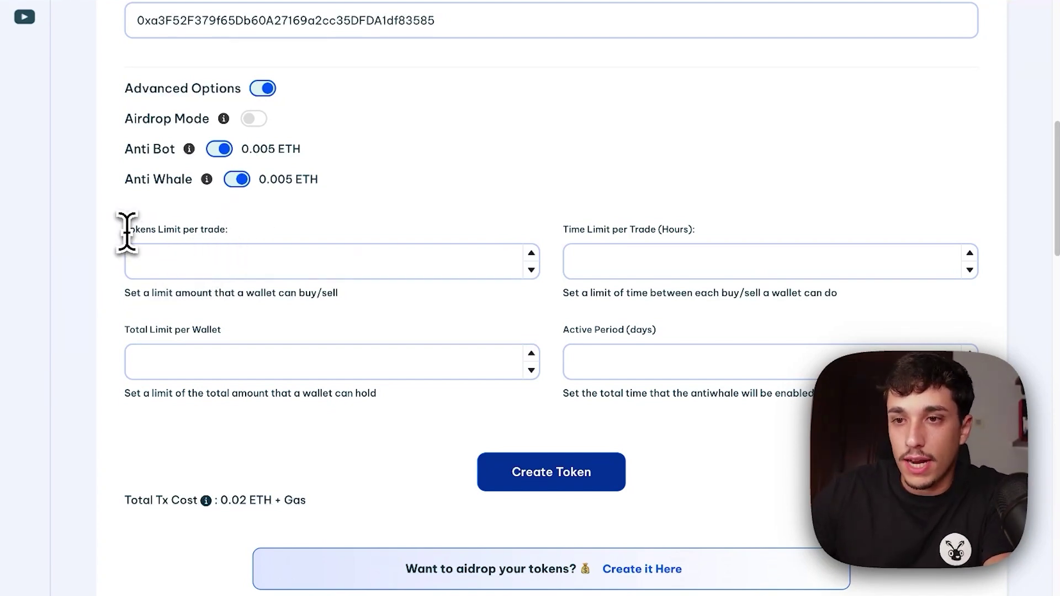
# Step: Set the Anti Whale tokens limit per trade to 100000 and the time limit per trade to 4 hours
pyautogui.moveTo(155, 229); pyautogui.dragTo(332, 246)
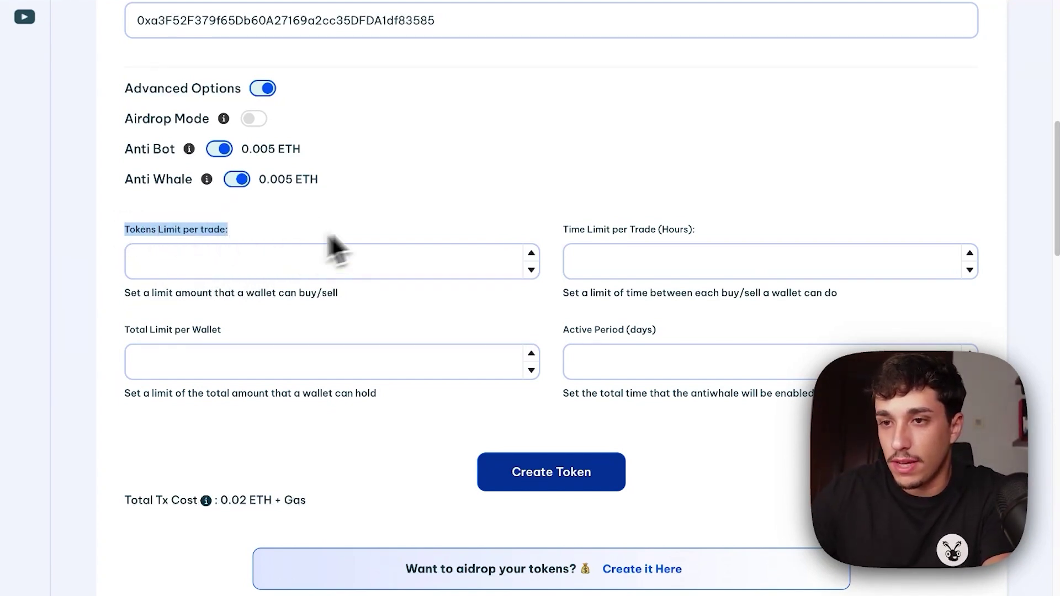
pyautogui.click(387, 243)
pyautogui.click(298, 259)
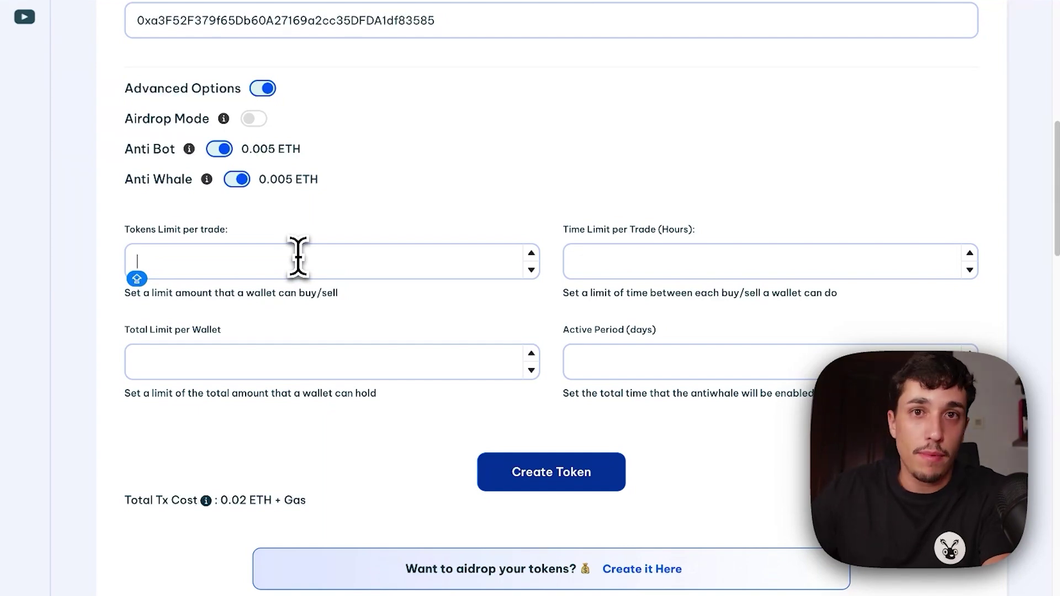
pyautogui.write('100000')
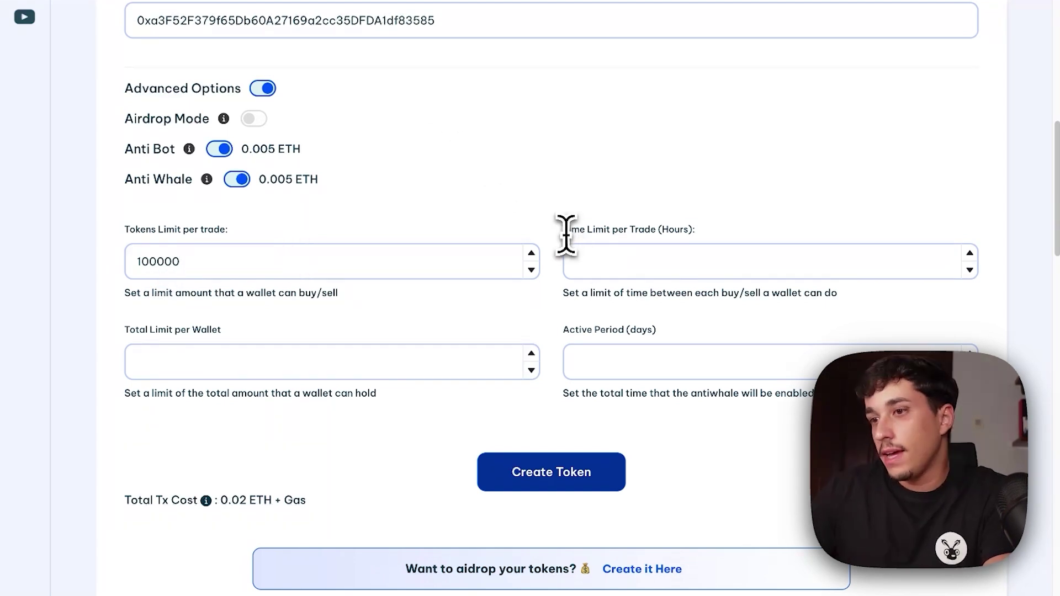
pyautogui.moveTo(563, 232); pyautogui.dragTo(653, 228)
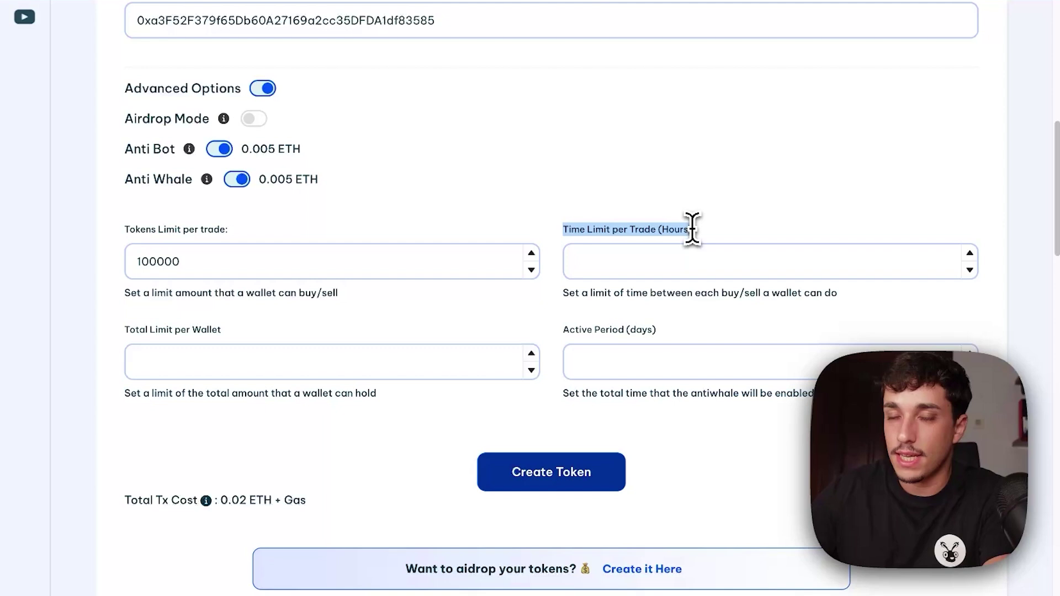
pyautogui.click(668, 230)
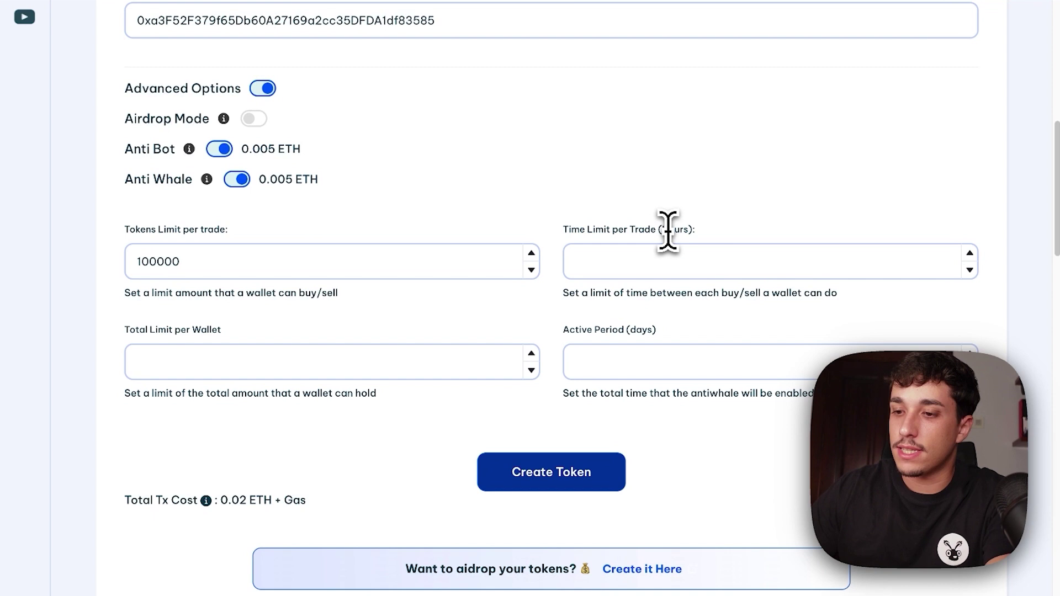
pyautogui.click(668, 229)
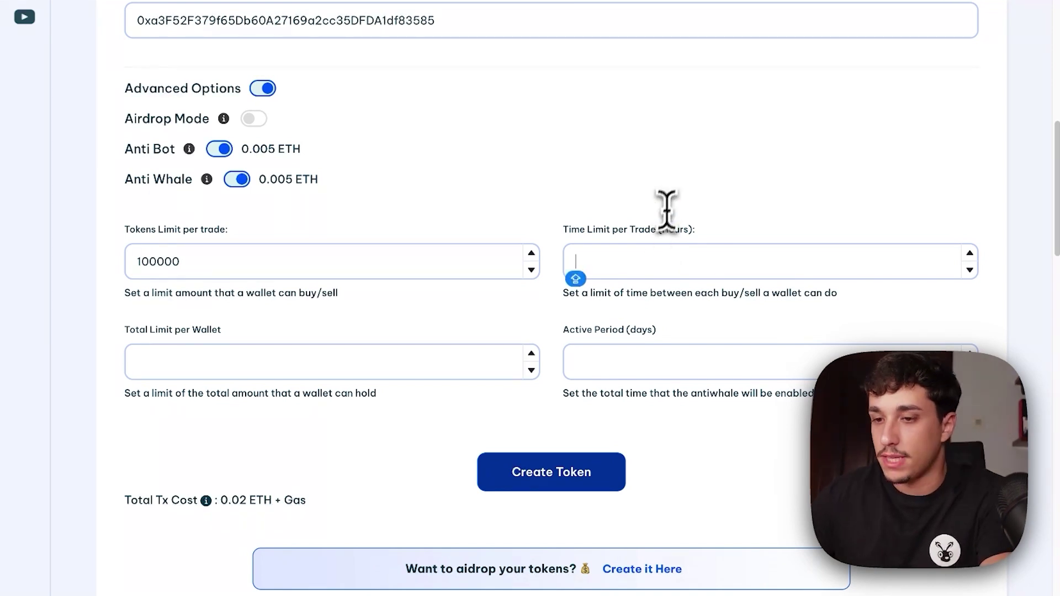
pyautogui.write('4')
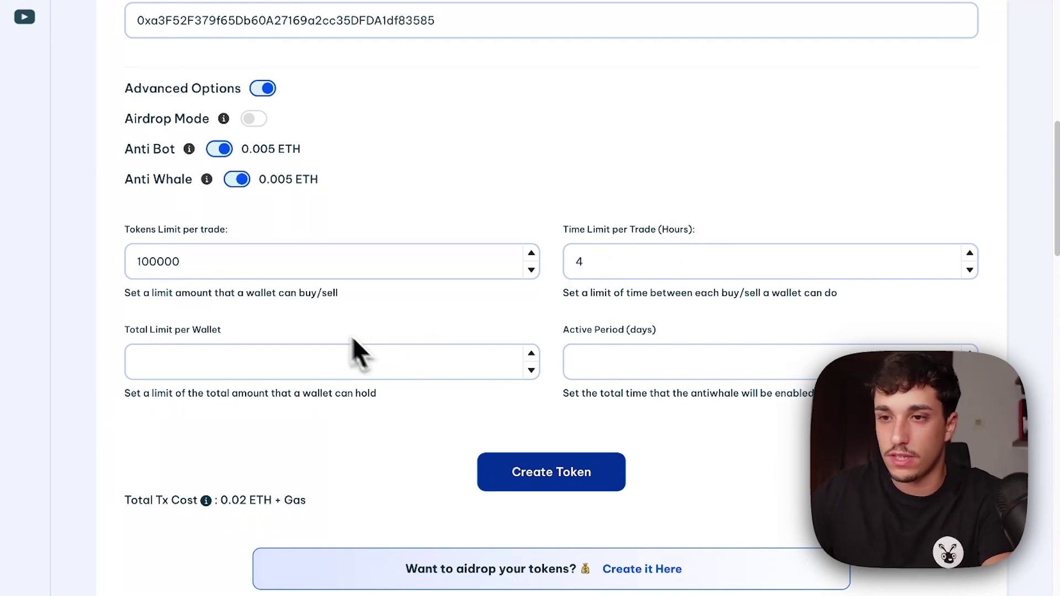
# Step: Set the Anti Whale total limit per wallet to 500000 and the active period to 5 days
pyautogui.moveTo(125, 335); pyautogui.dragTo(241, 334)
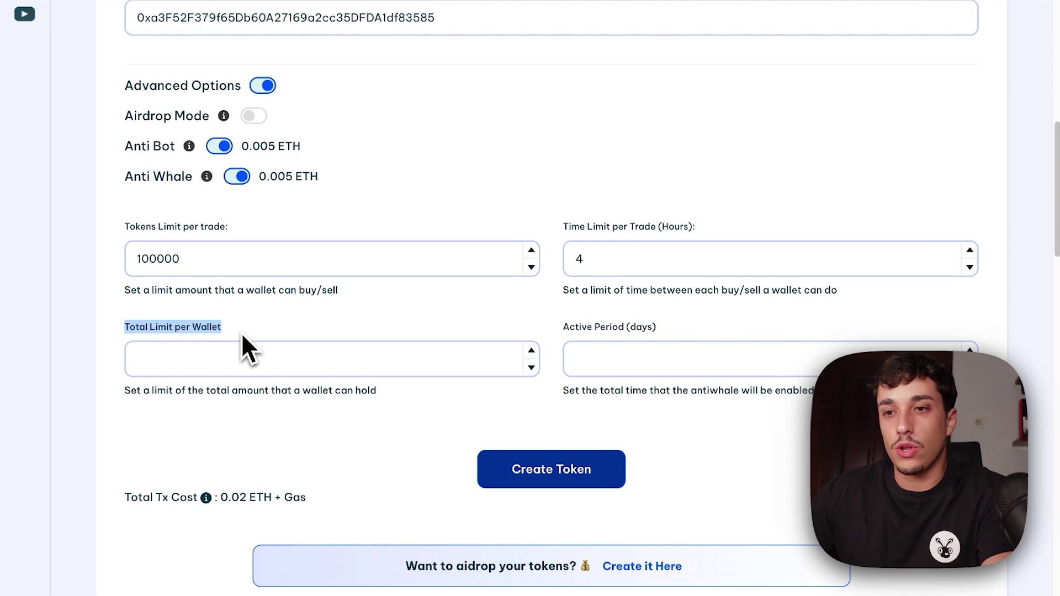
pyautogui.click(247, 345)
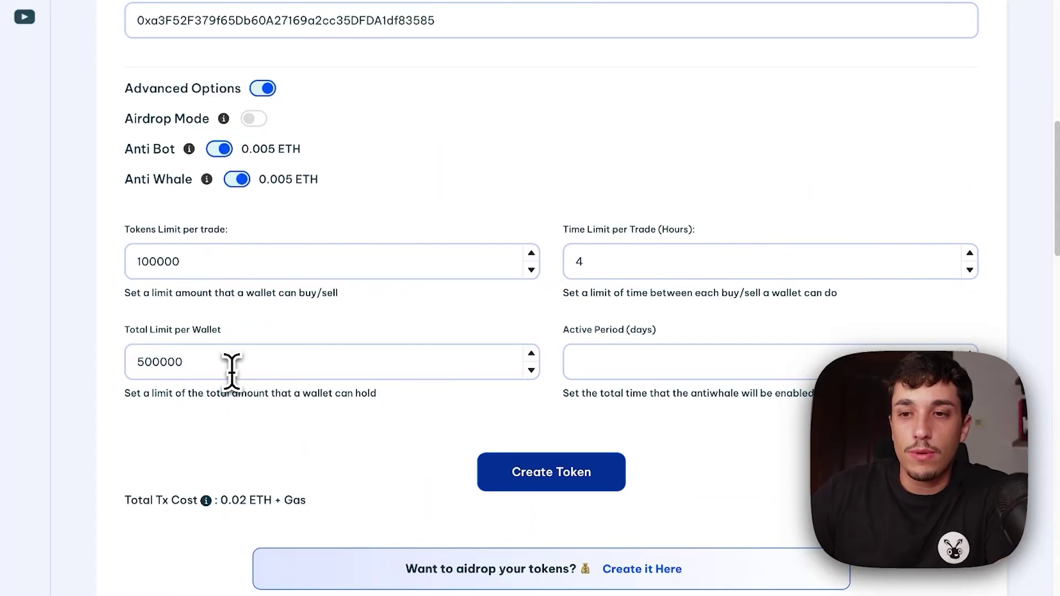
pyautogui.moveTo(232, 371); pyautogui.dragTo(124, 381)
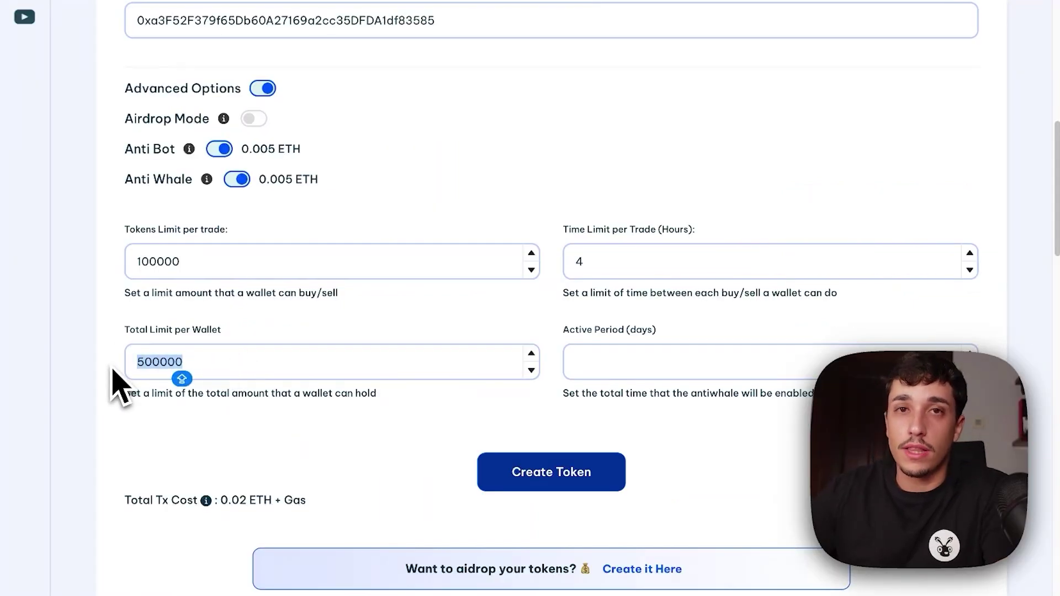
pyautogui.moveTo(562, 330); pyautogui.dragTo(679, 337)
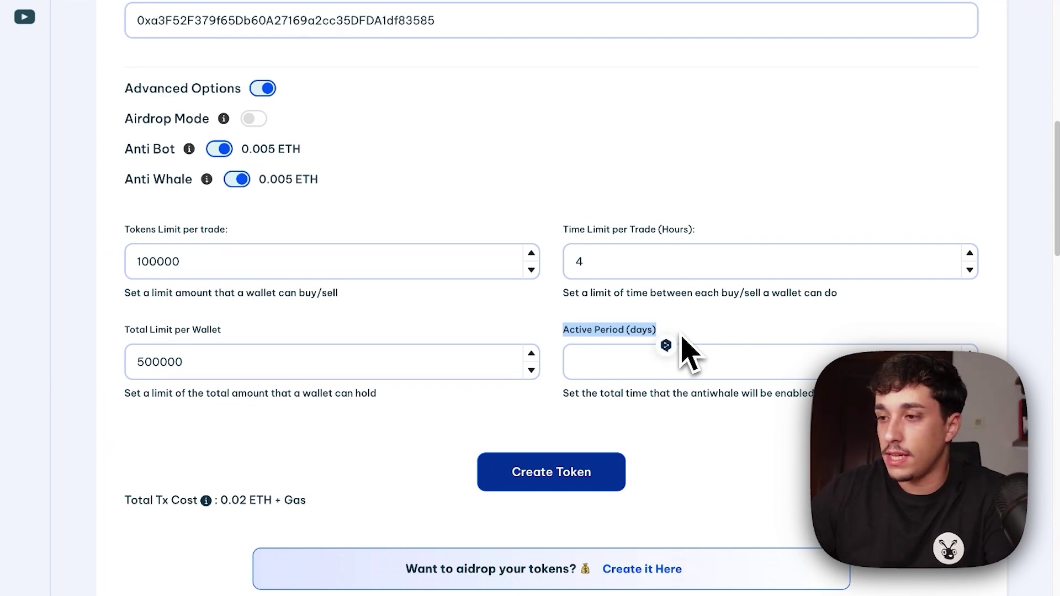
pyautogui.click(621, 365)
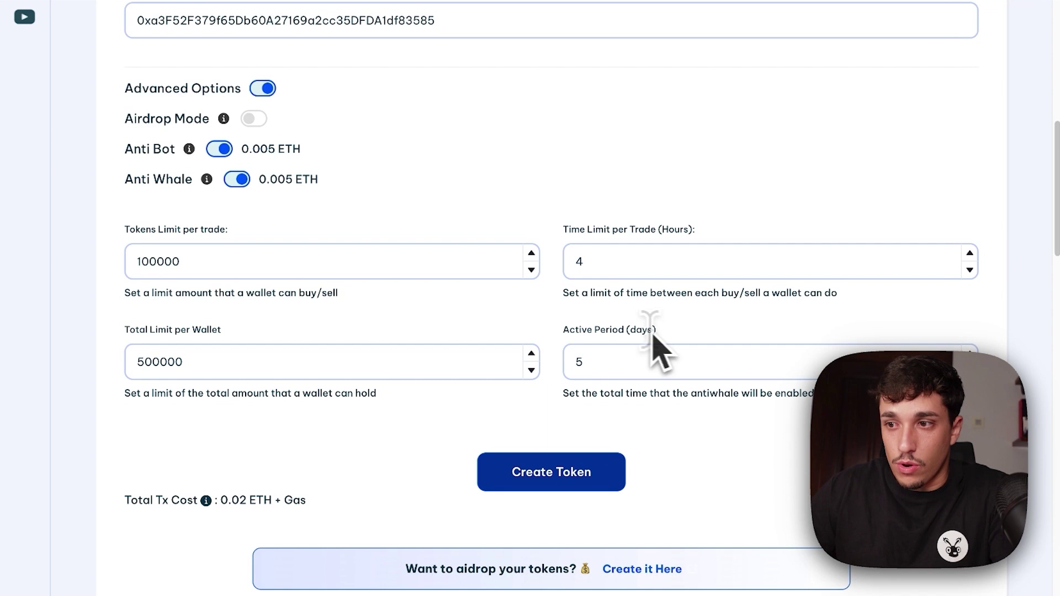
pyautogui.moveTo(680, 333); pyautogui.dragTo(558, 336)
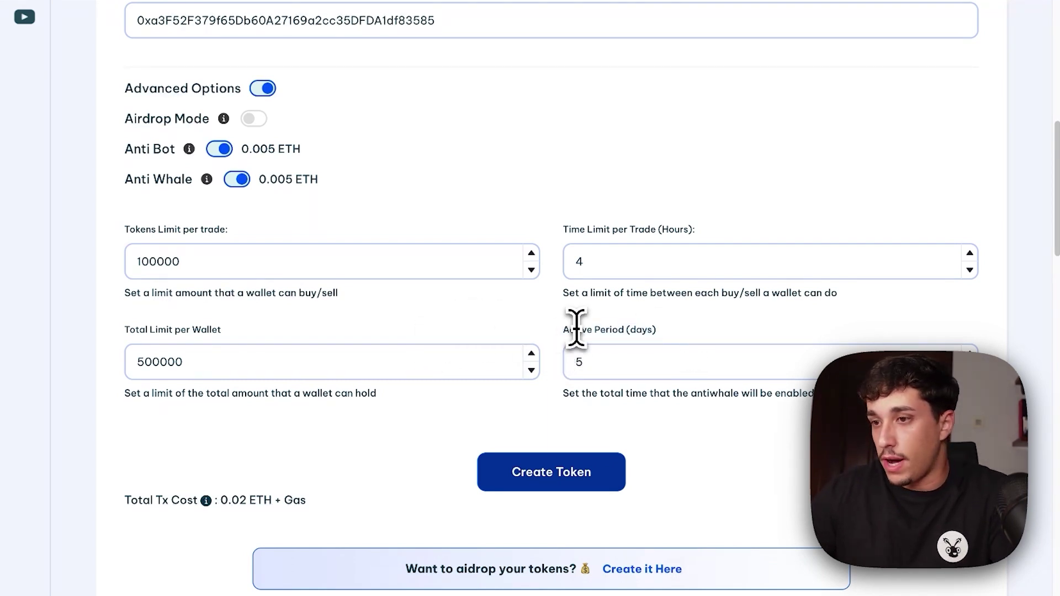
pyautogui.moveTo(569, 330); pyautogui.dragTo(713, 355)
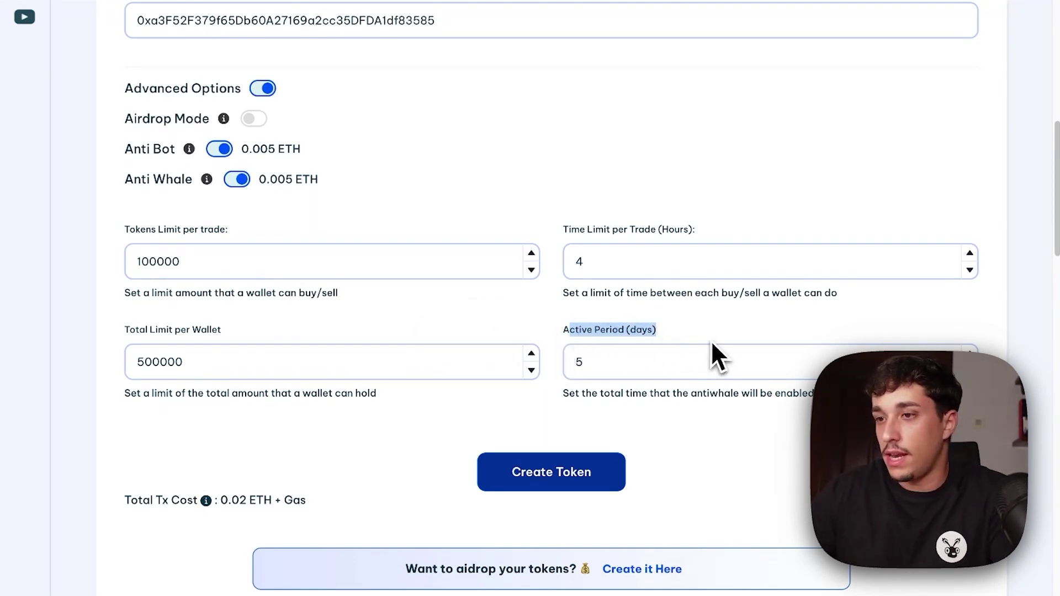
pyautogui.click(642, 330)
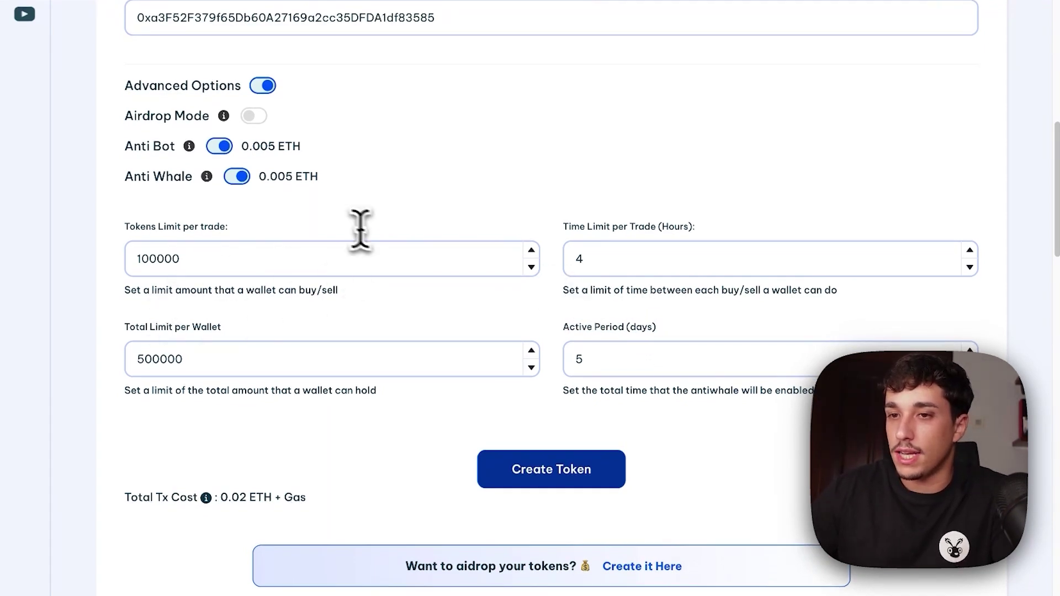
# Step: Review the total transaction cost and the completed settings, and submit the token for creation
pyautogui.scroll(-1, 227, 287)
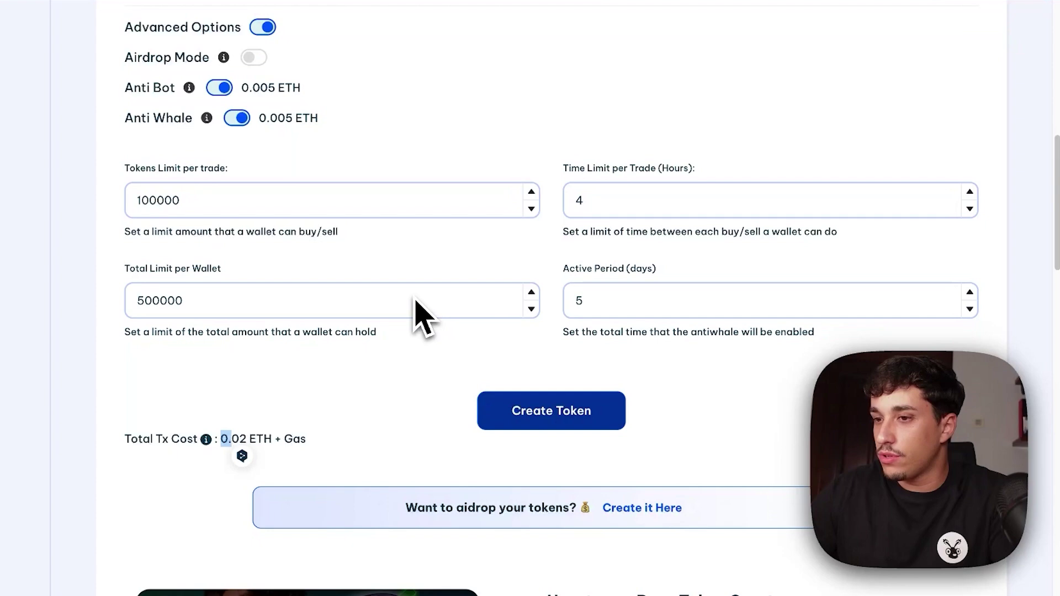
pyautogui.scroll(3, 414, 331)
pyautogui.scroll(-3, 300, 277)
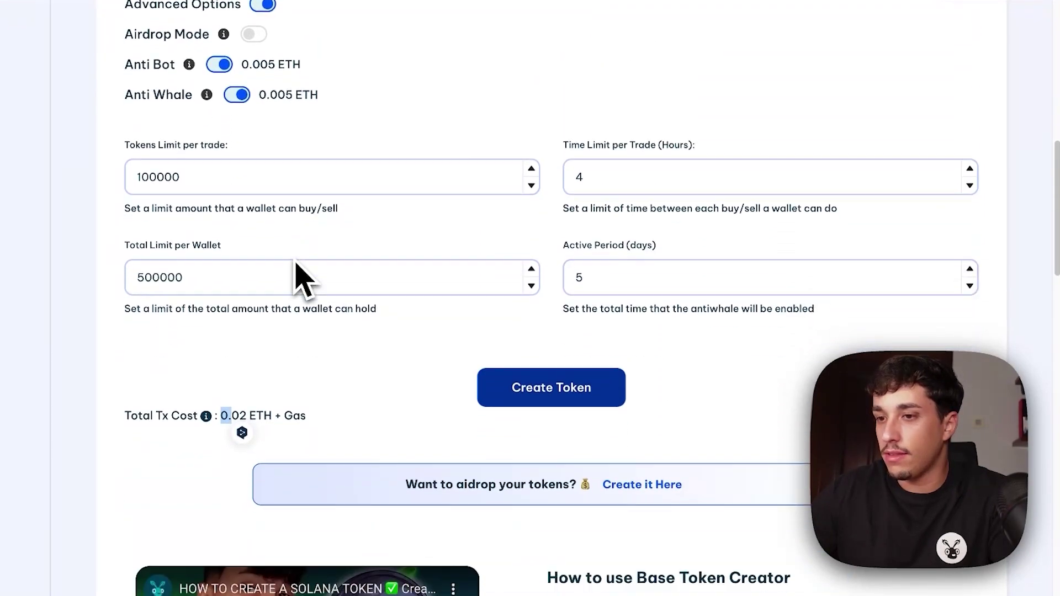
pyautogui.scroll(2, 300, 277)
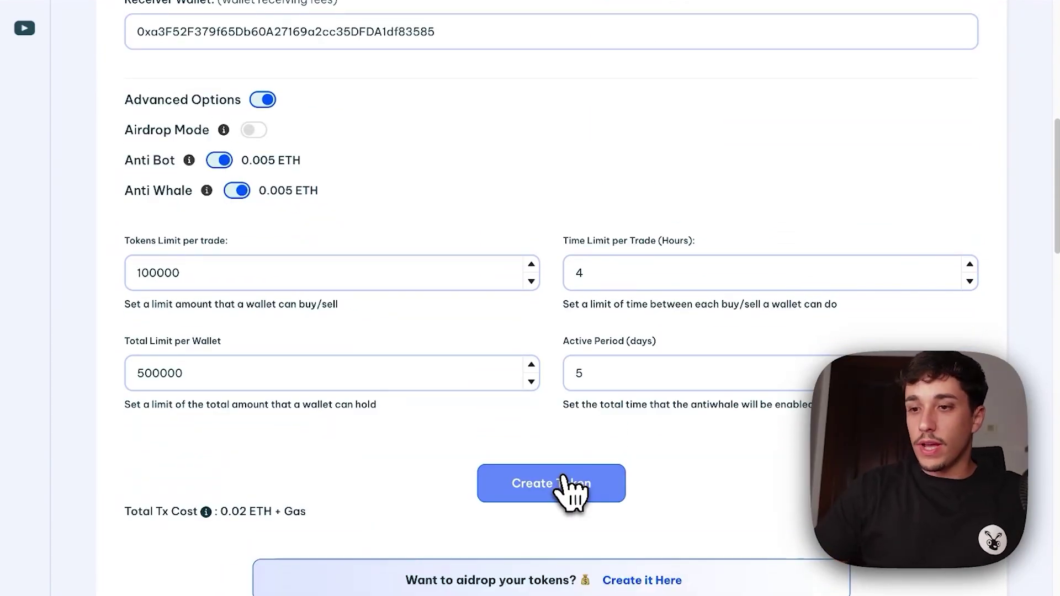
pyautogui.scroll(-10, 568, 490)
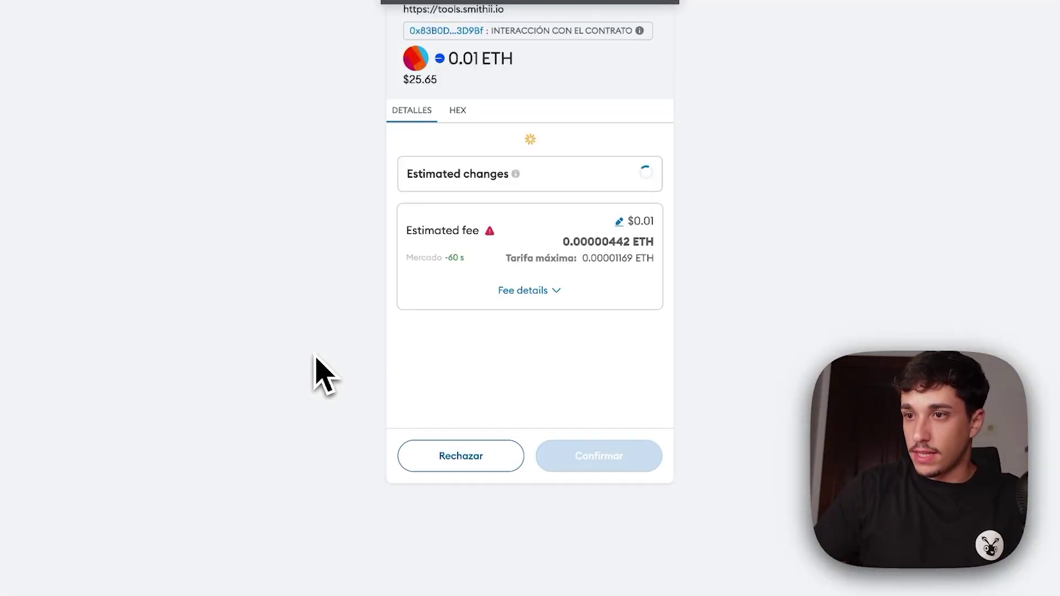
# Step: Check the estimated changes and confirm the 0.01 ETH token creation transaction in the wallet
pyautogui.moveTo(494, 231)
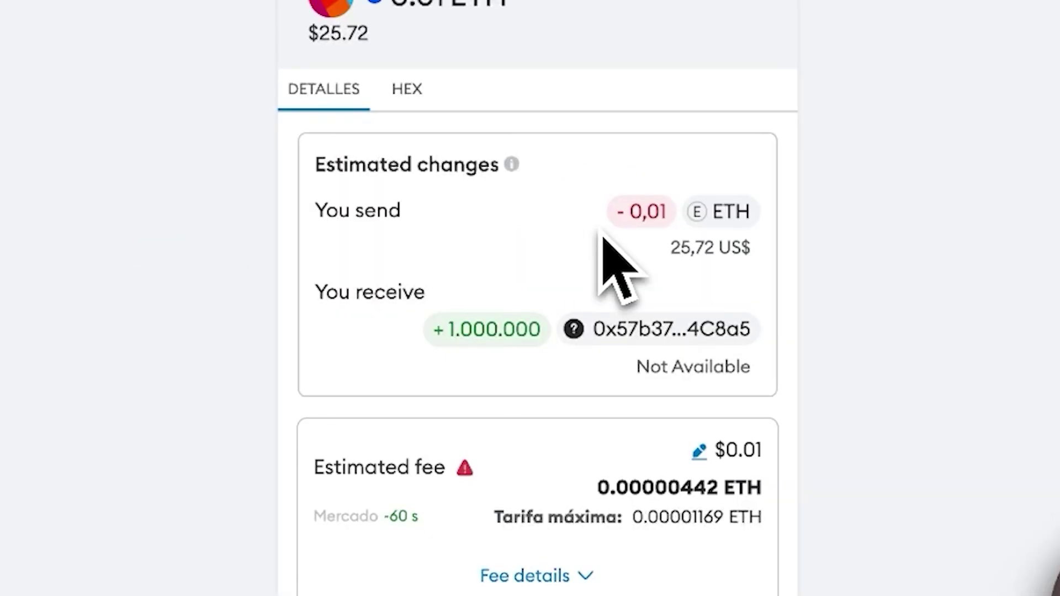
pyautogui.moveTo(516, 350)
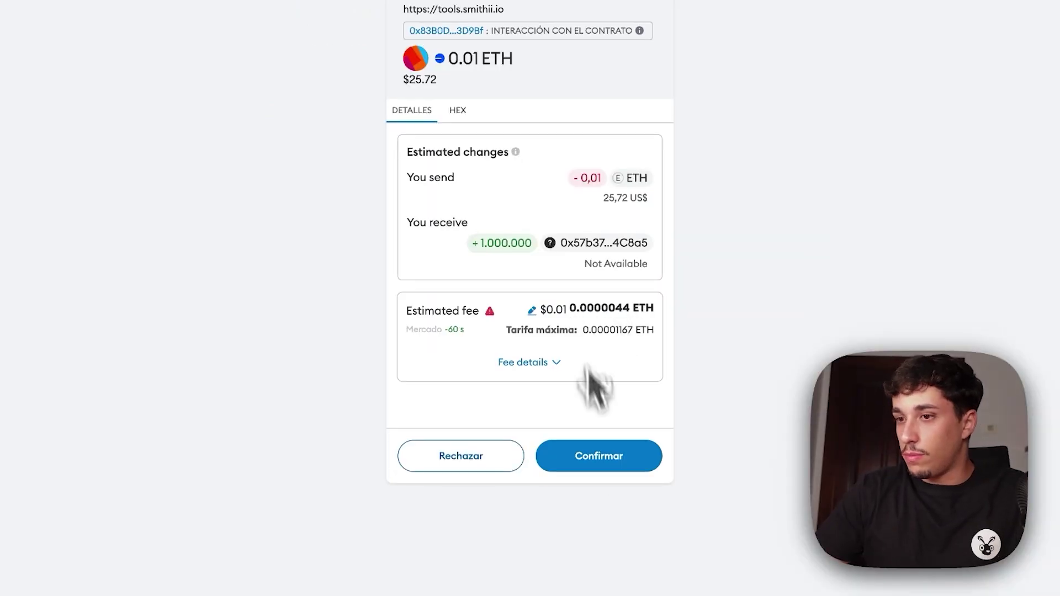
pyautogui.click(608, 465)
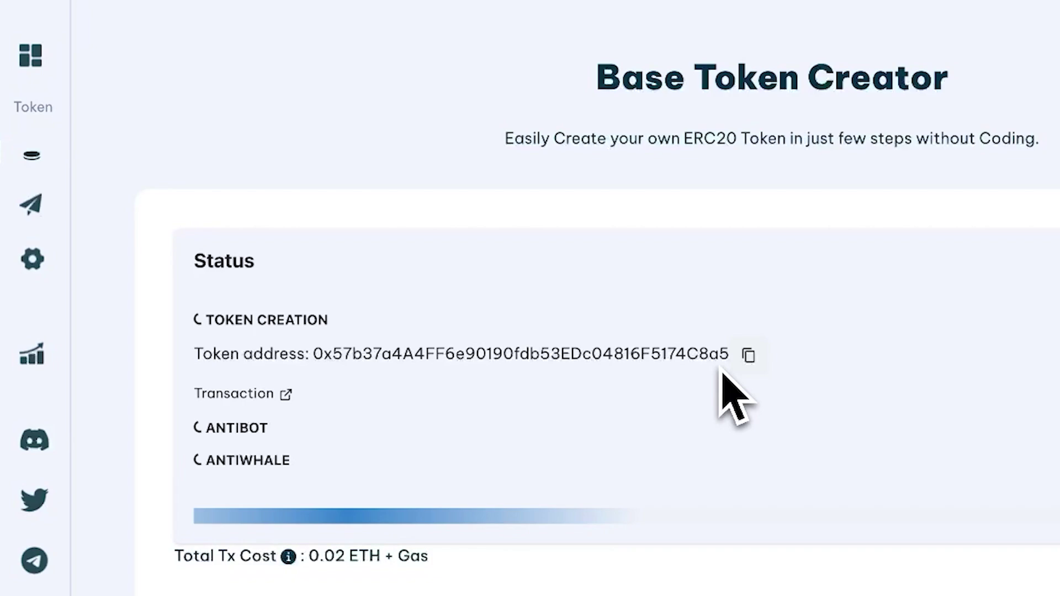
# Step: Copy the new token's address and look up BaseScan in a new browser tab
pyautogui.click(748, 356)
pyautogui.press('super+t')
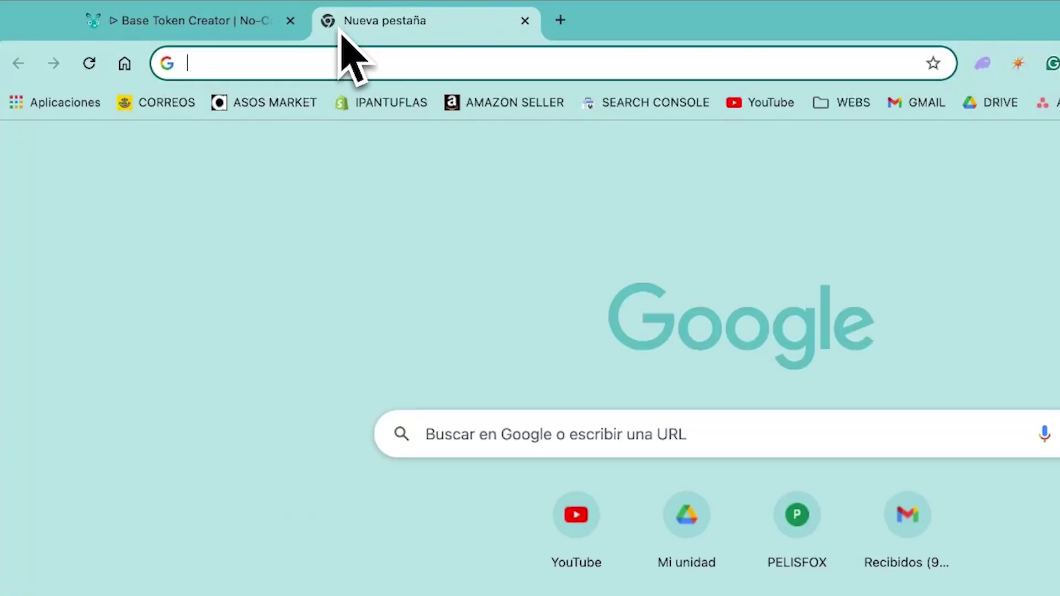
pyautogui.write('BASESCAN')
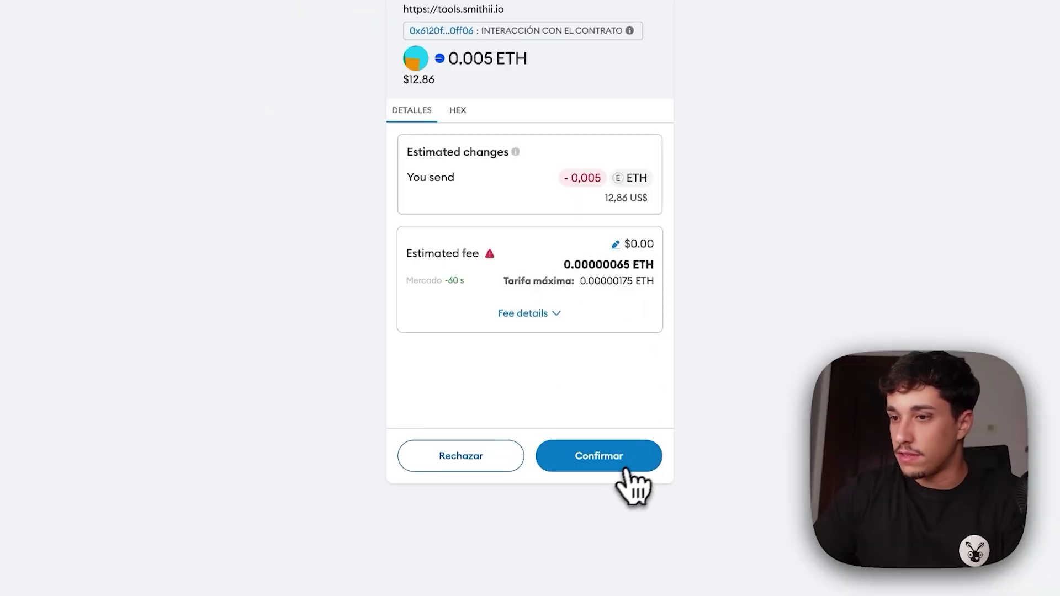
# Step: Confirm the 0.005 ETH protection transaction in the wallet and check the status of token creation, Anti Bot and Anti Whale
pyautogui.click(628, 472)
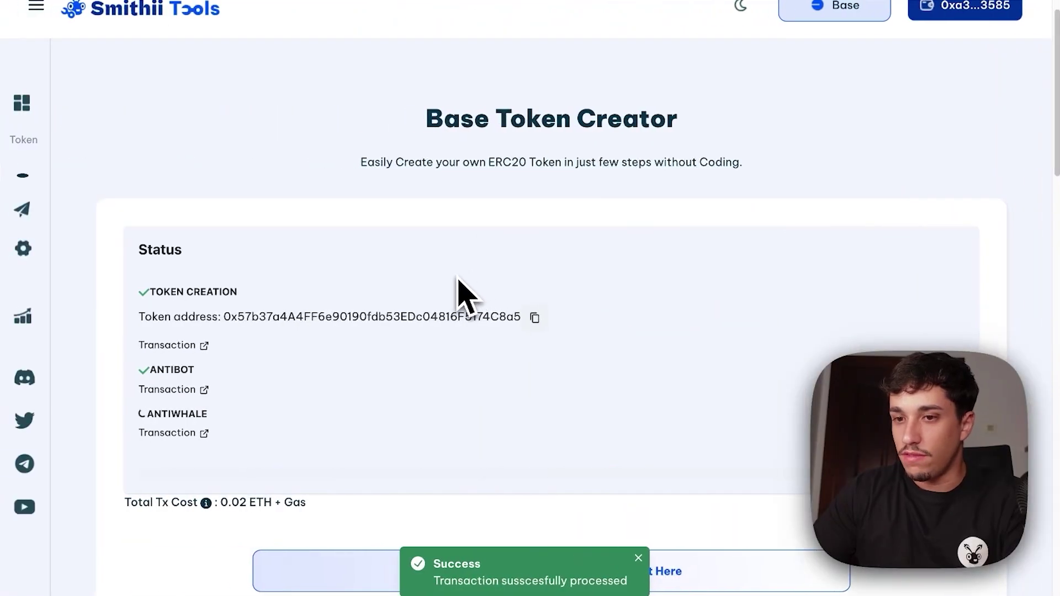
pyautogui.scroll(-1, 457, 296)
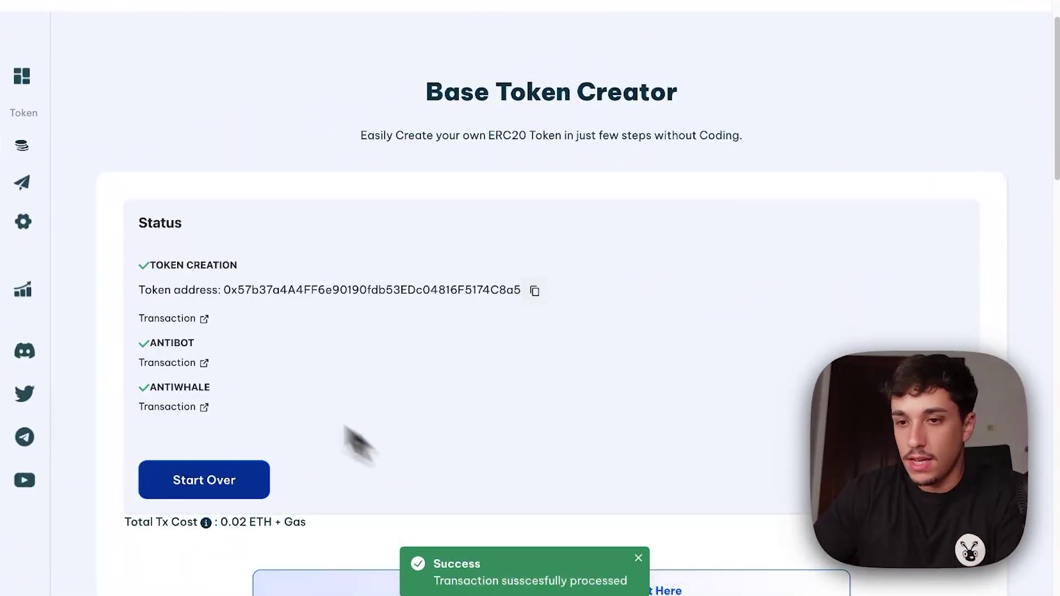
pyautogui.moveTo(246, 426); pyautogui.dragTo(118, 256)
pyautogui.click(278, 330)
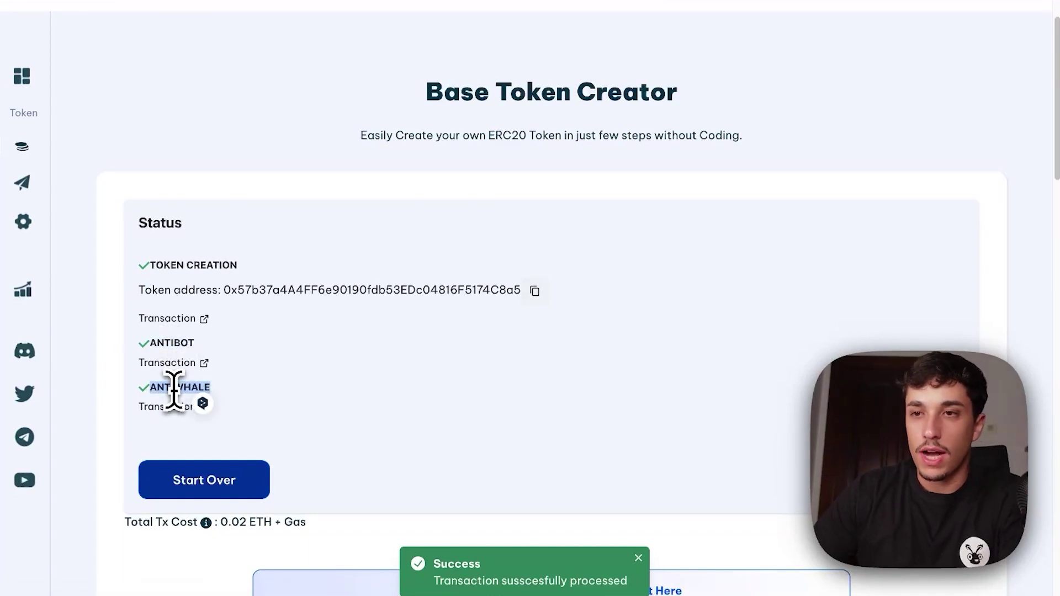
# Step: Switch to the token's page on BaseScan, check its contract address and view the contract code
pyautogui.click(249, 3)
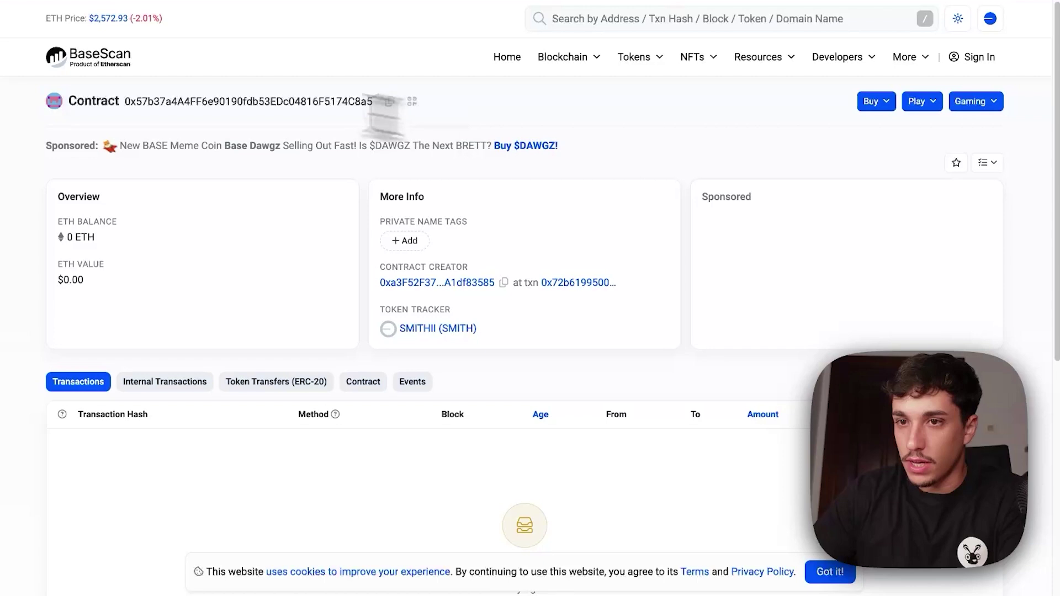
pyautogui.doubleClick(126, 107)
pyautogui.click(260, 284)
pyautogui.click(363, 381)
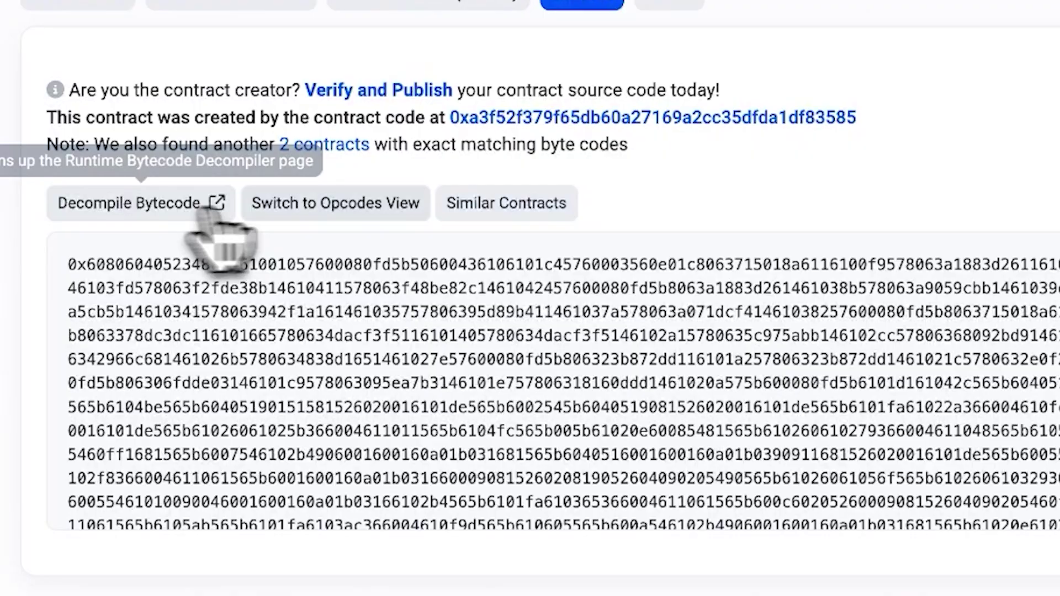
# Step: Look through the contract's bytecode and return to the contract overview
pyautogui.scroll(-10, 359, 323)
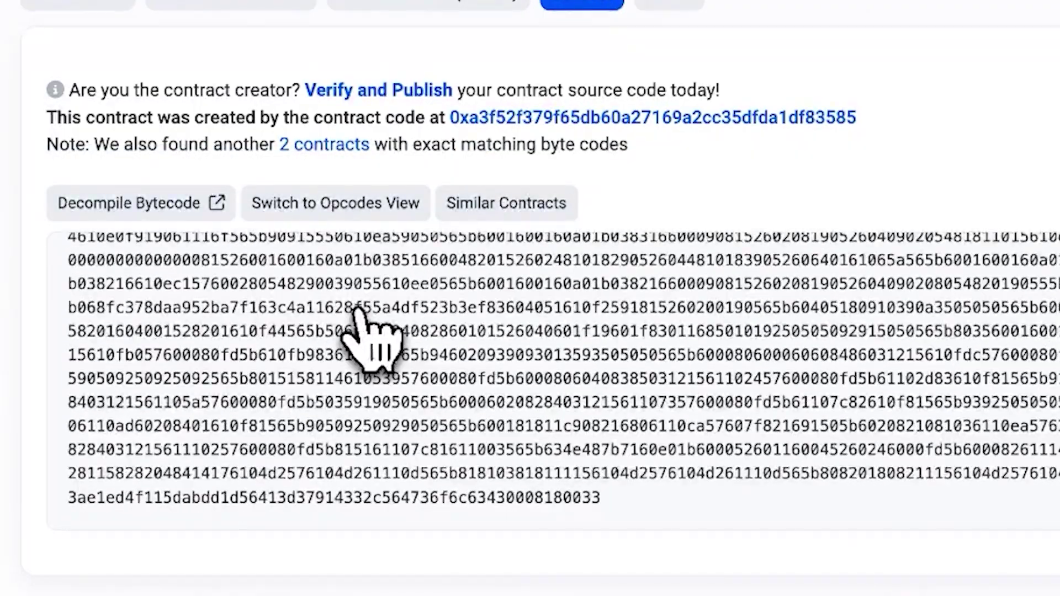
pyautogui.click(146, 7)
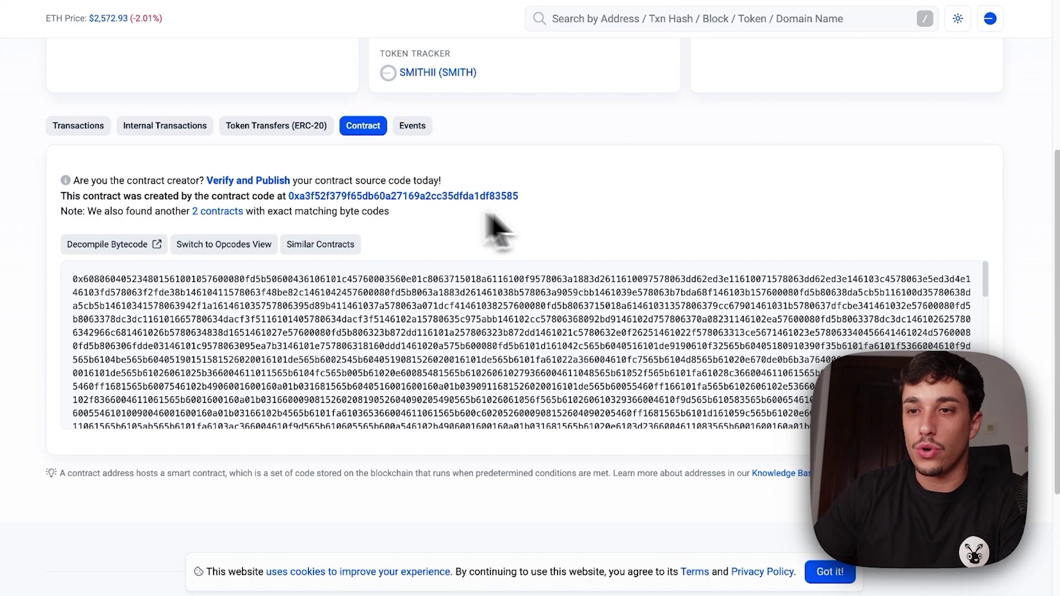
pyautogui.scroll(4, 497, 229)
pyautogui.scroll(1, 619, 298)
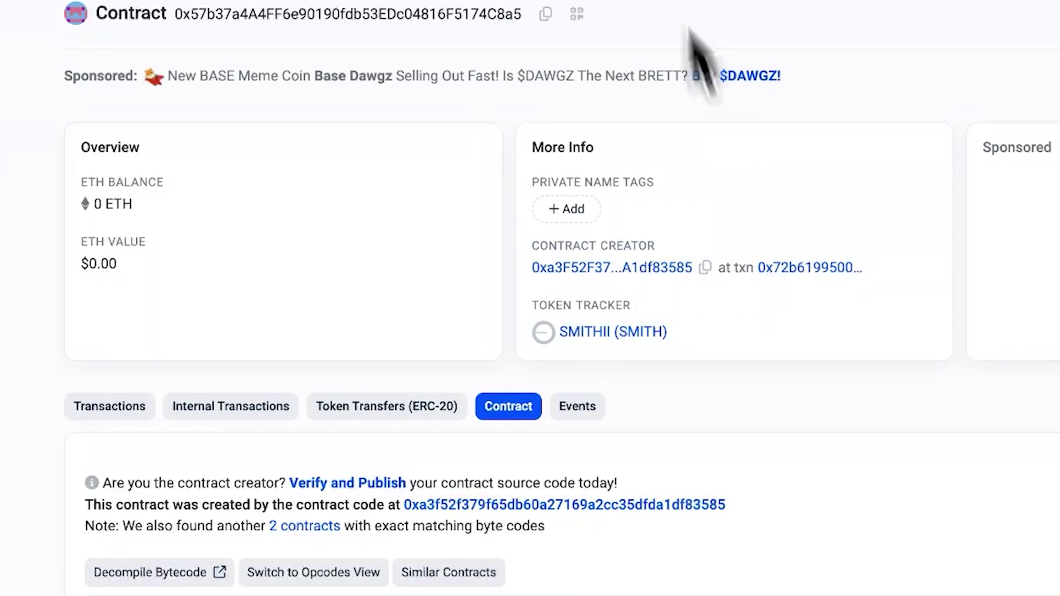
# Step: Open the contract's creation transaction and review its addresses, token transfers, value and fee
pyautogui.click(810, 268)
pyautogui.scroll(-1, 301, 355)
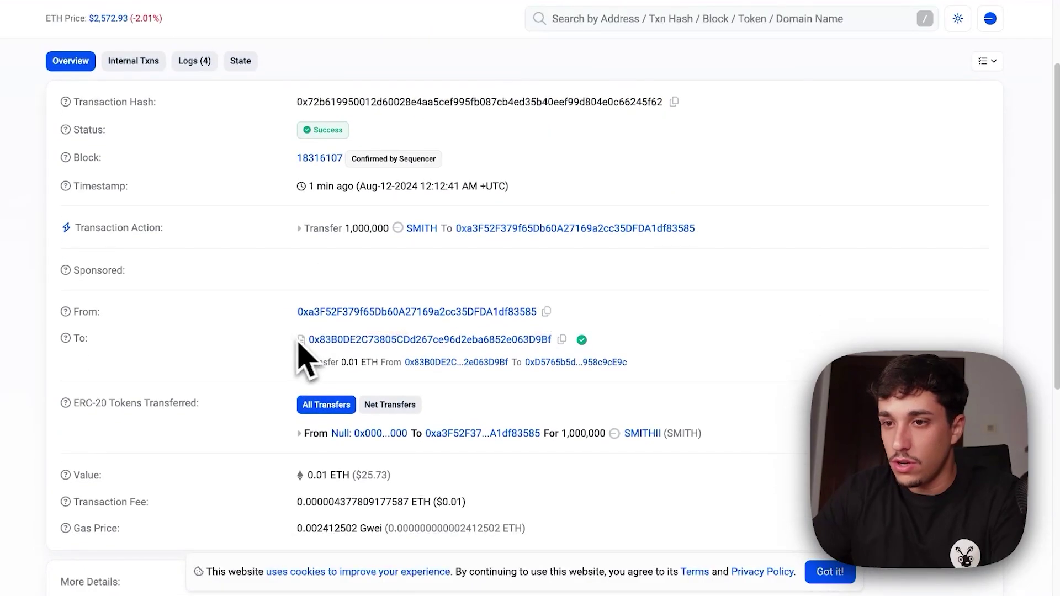
pyautogui.scroll(-1, 326, 395)
pyautogui.scroll(-1, 608, 426)
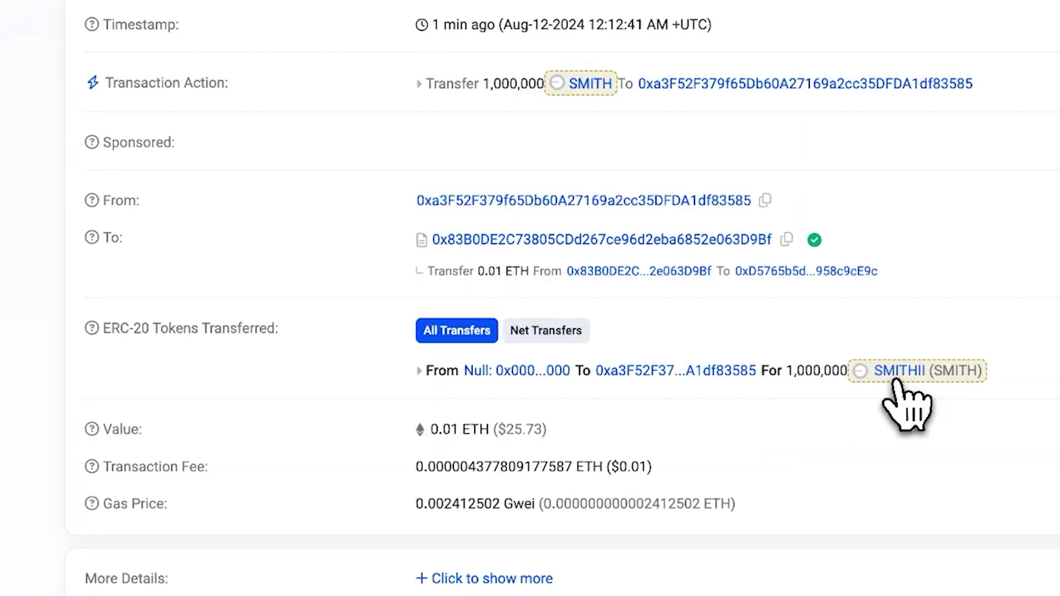
# Step: Open the SMITHII (SMITH) token page from the transaction and check the token's name and max total supply
pyautogui.click(898, 373)
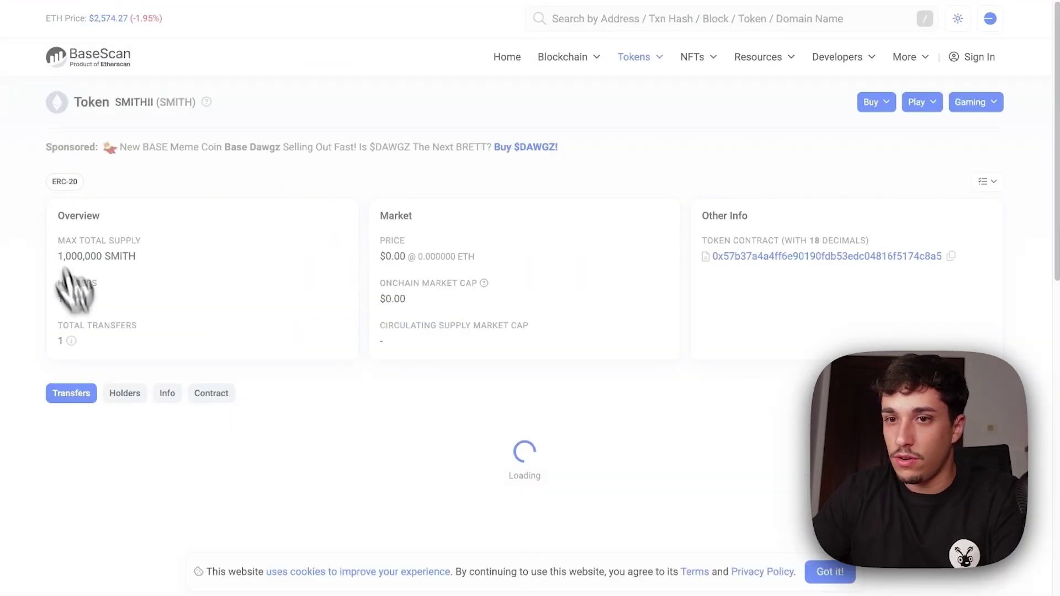
pyautogui.moveTo(113, 102); pyautogui.dragTo(187, 104)
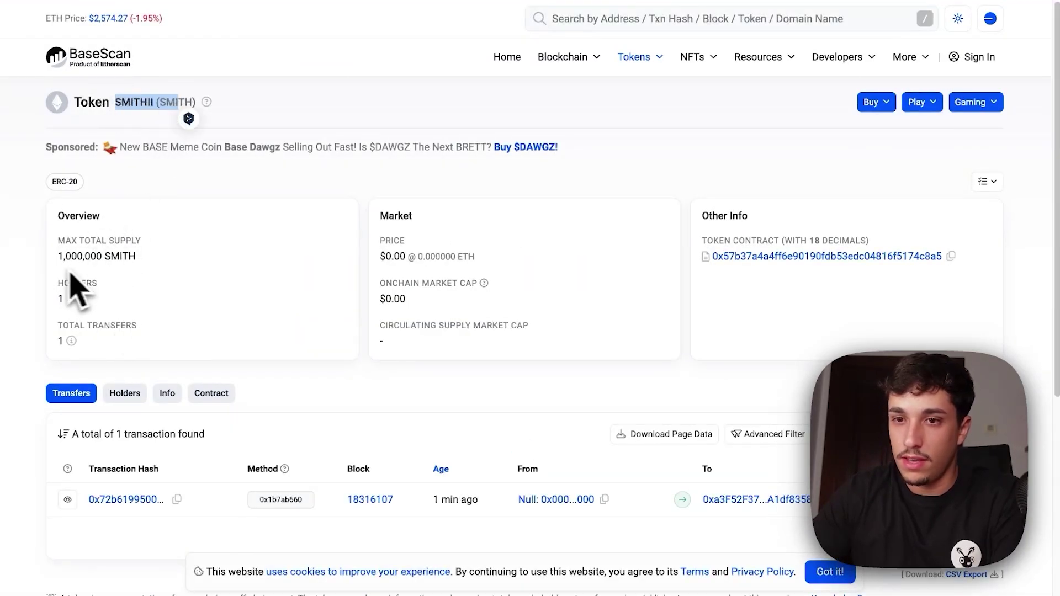
pyautogui.moveTo(59, 257); pyautogui.dragTo(132, 260)
pyautogui.moveTo(185, 235); pyautogui.dragTo(199, 239)
pyautogui.click(142, 255)
pyautogui.doubleClick(155, 232)
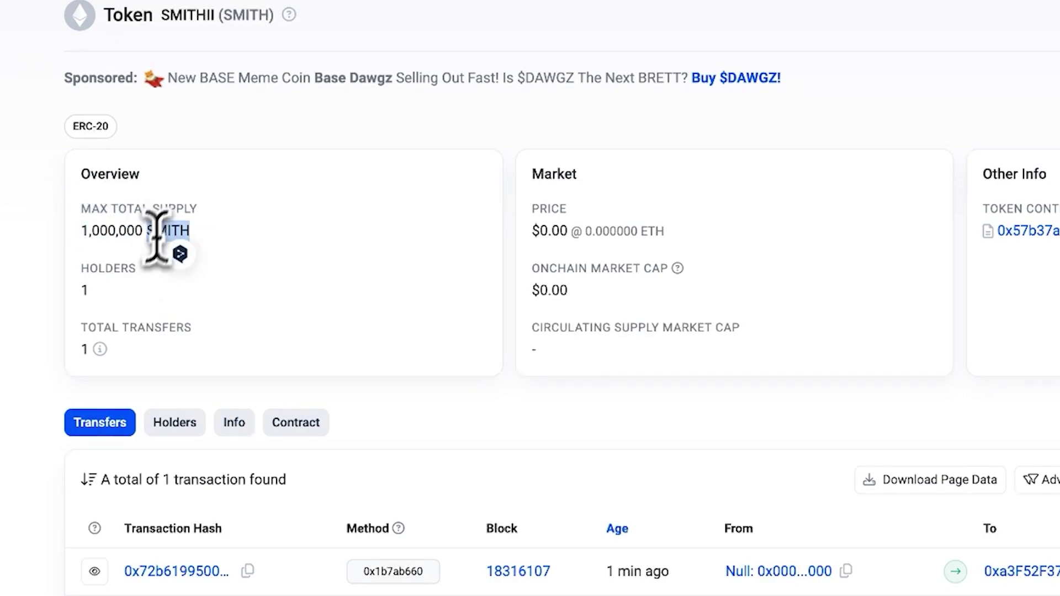
# Step: Check the token's holders and total transfers in the overview
pyautogui.scroll(-1, 127, 276)
pyautogui.moveTo(80, 195); pyautogui.dragTo(73, 265)
pyautogui.moveTo(144, 313); pyautogui.dragTo(68, 263)
pyautogui.click(230, 331)
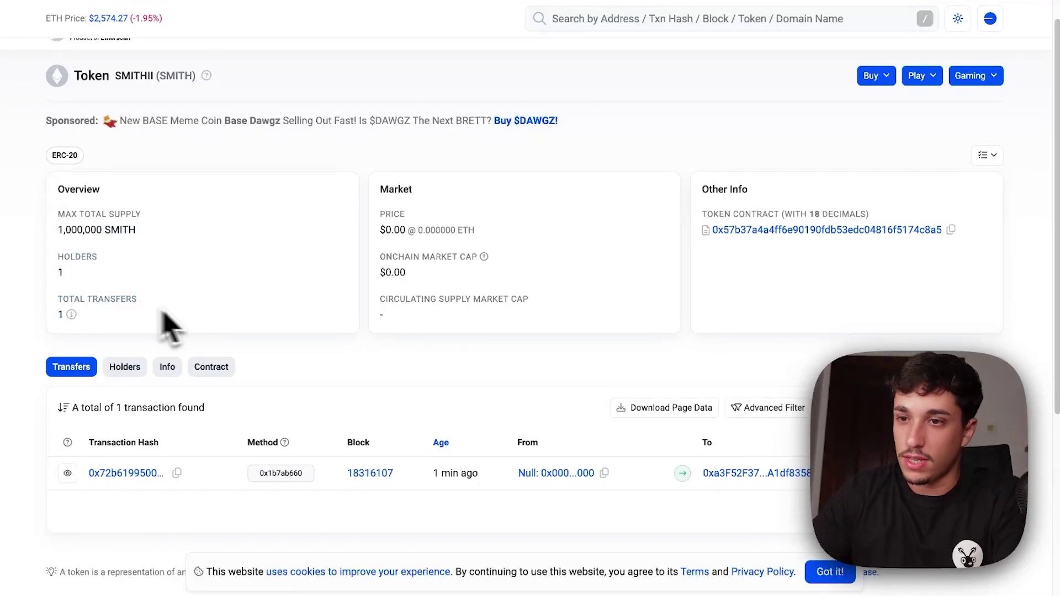
pyautogui.scroll(-1, 338, 306)
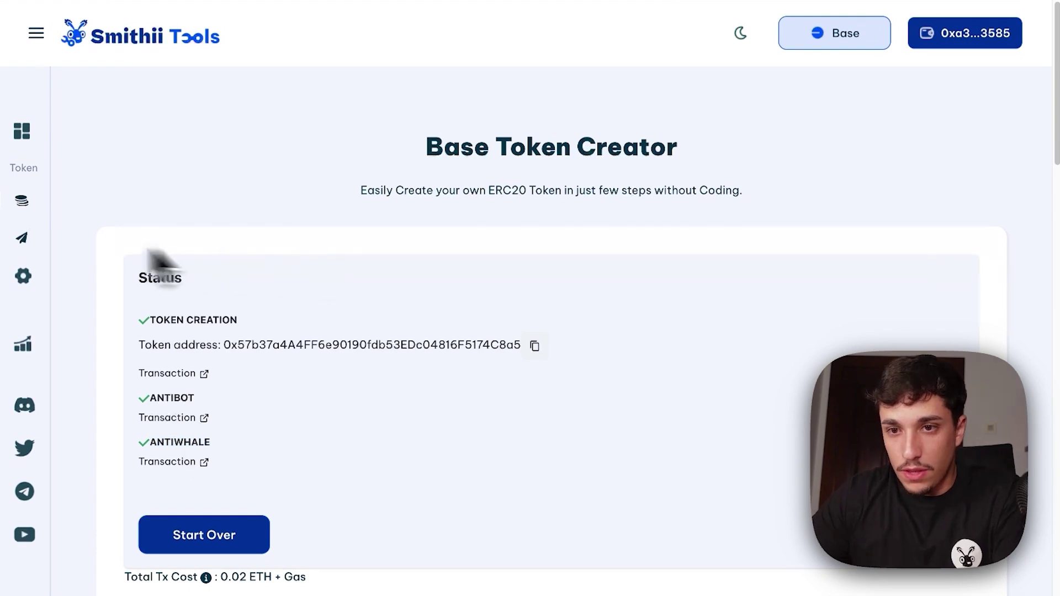
# Step: Switch to Smithii Tools and view the Base Multisender page
pyautogui.click(22, 240)
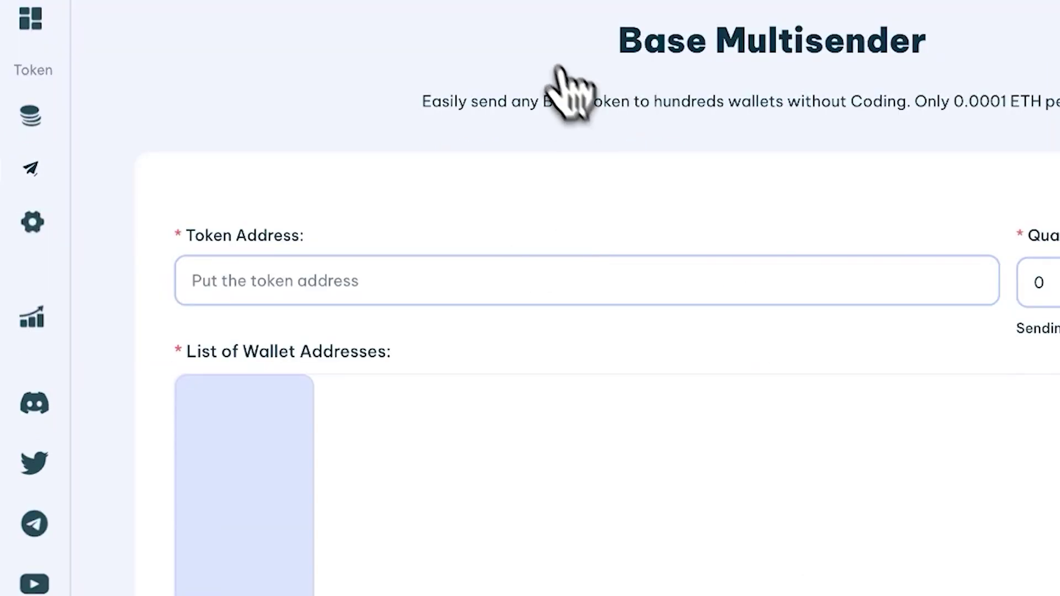
pyautogui.moveTo(574, 62); pyautogui.dragTo(936, 76)
# Step: Open the Base token settings and select the SMITHII (SMITH) token to manage
pyautogui.moveTo(33, 252)
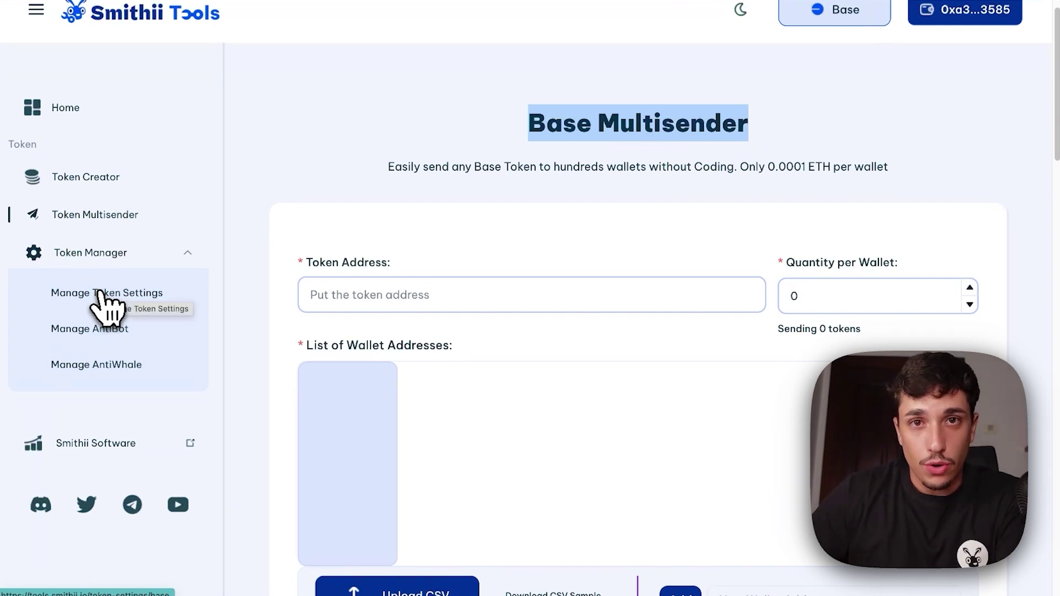
pyautogui.click(102, 293)
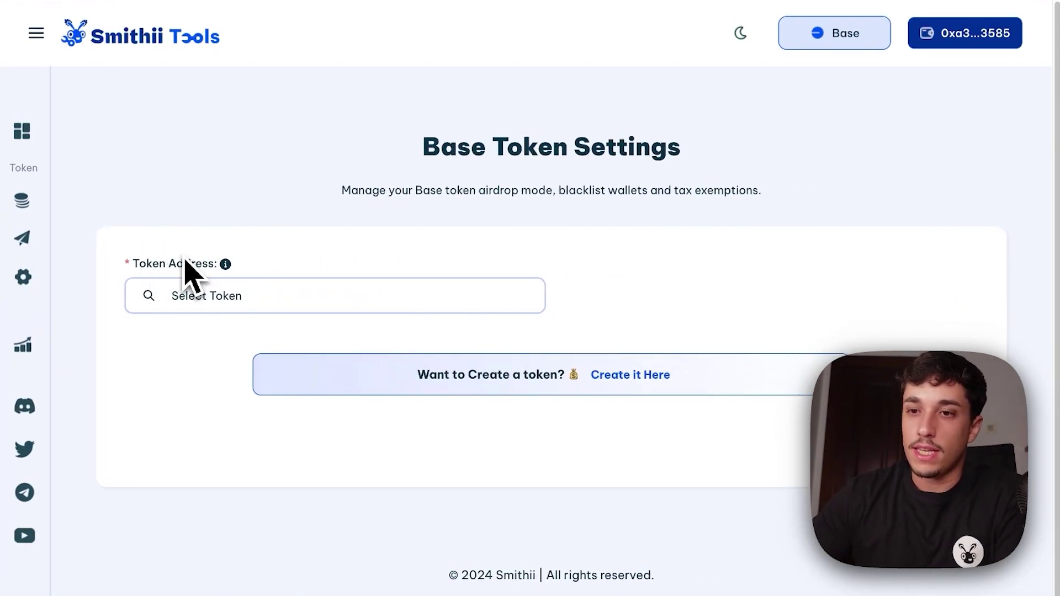
pyautogui.click(191, 298)
pyautogui.click(458, 132)
pyautogui.scroll(-4, 466, 265)
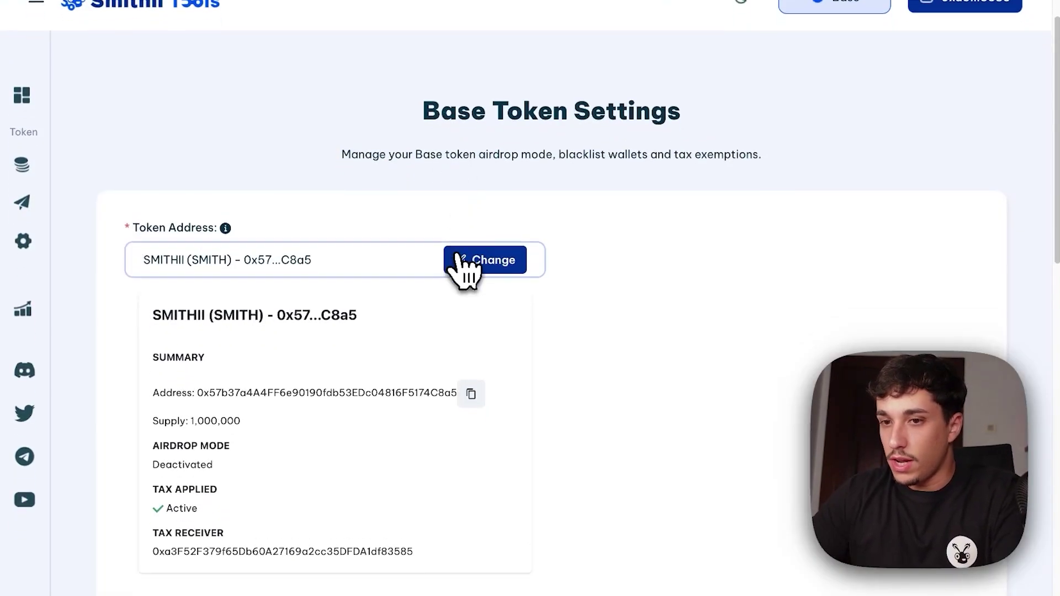
# Step: Review the token summary's airdrop mode, applied tax and tax receiver address
pyautogui.scroll(-3, 346, 270)
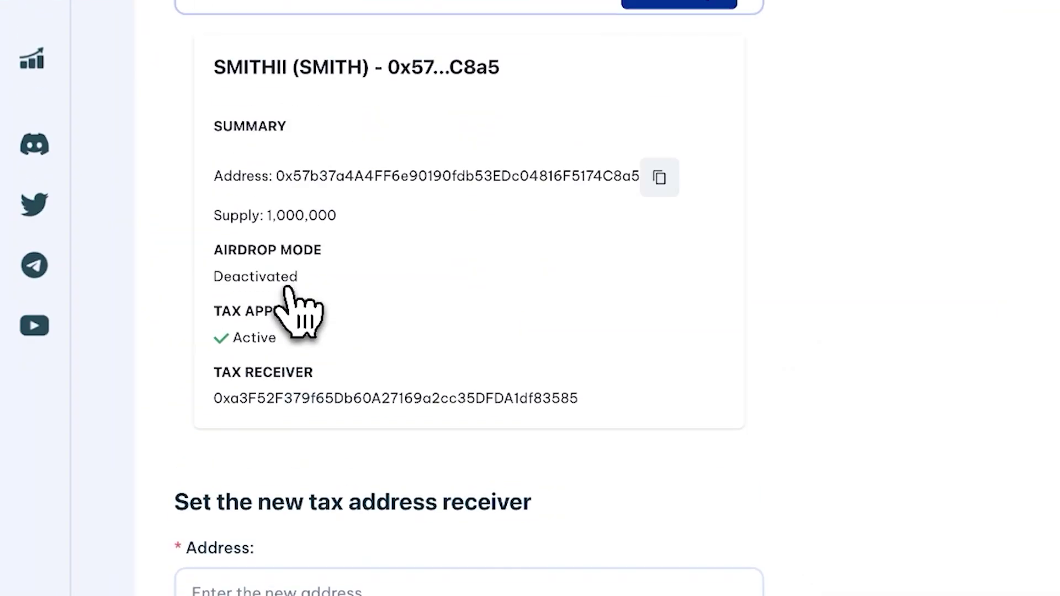
pyautogui.moveTo(293, 278); pyautogui.dragTo(210, 249)
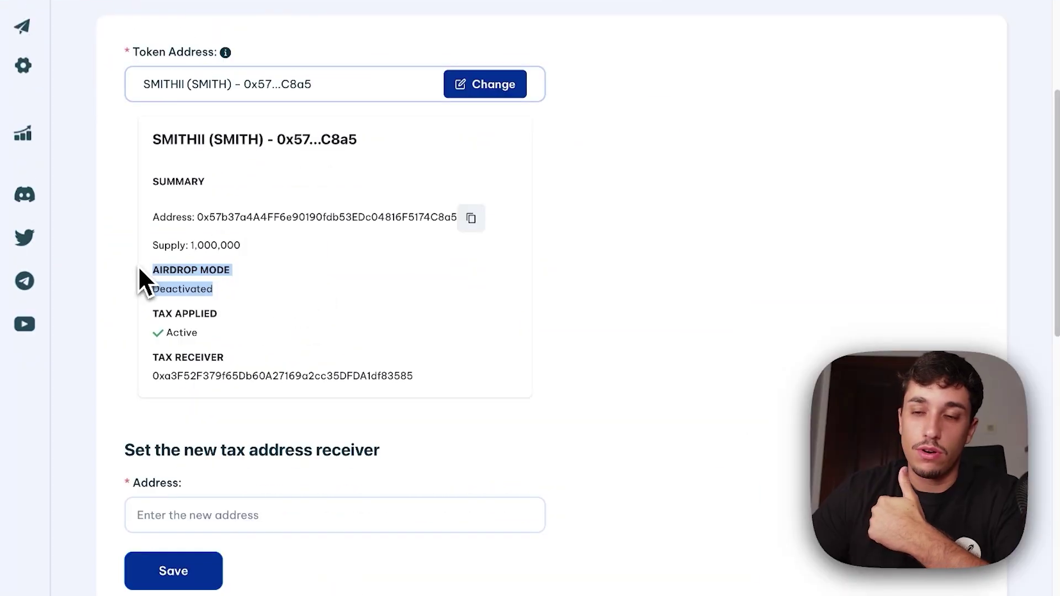
pyautogui.moveTo(285, 339); pyautogui.dragTo(203, 315)
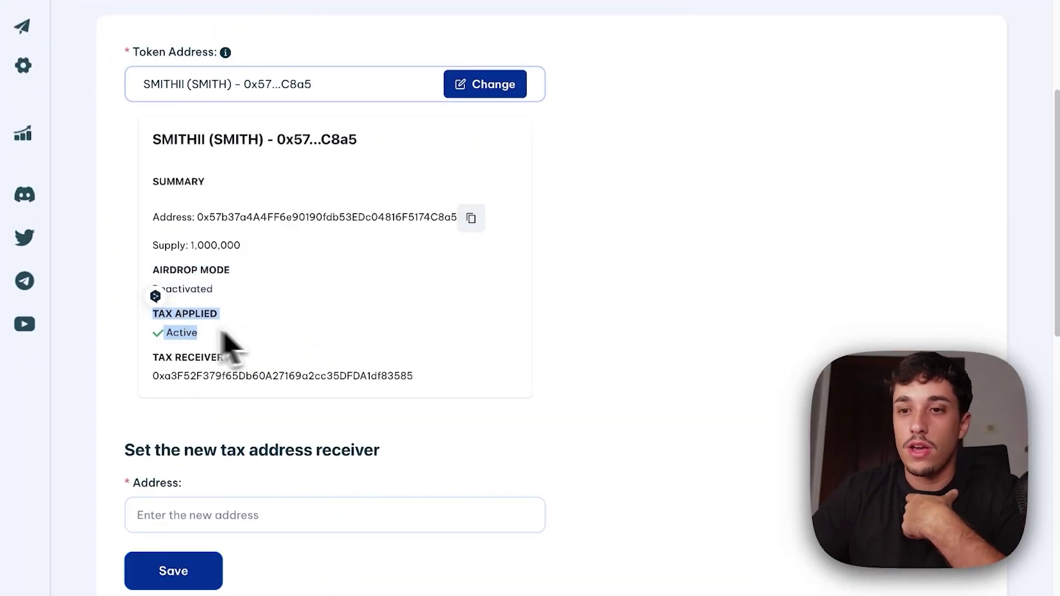
pyautogui.scroll(-1, 278, 323)
pyautogui.scroll(-1, 288, 304)
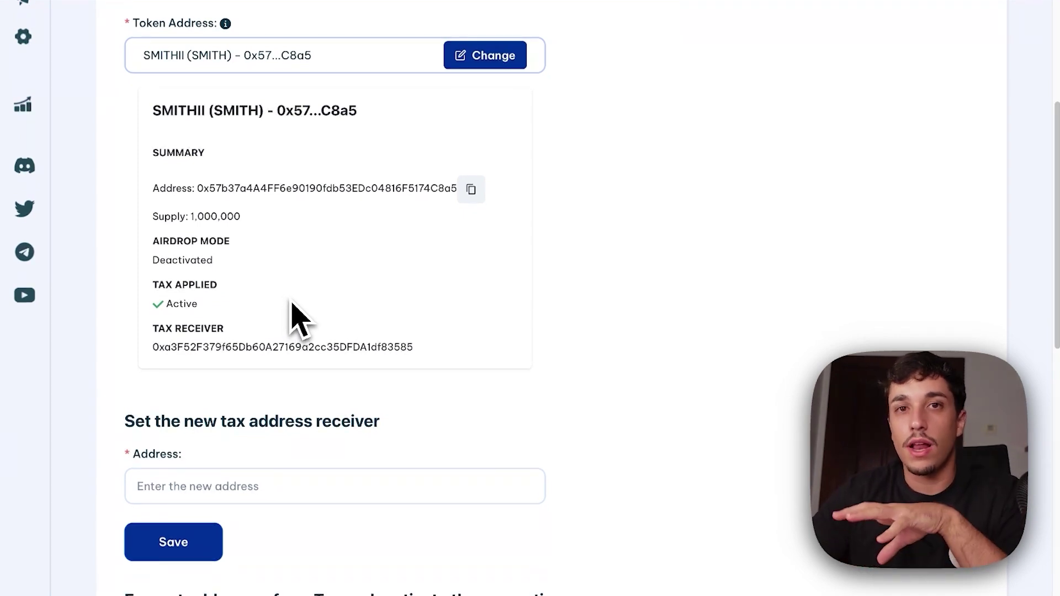
pyautogui.scroll(-1, 304, 321)
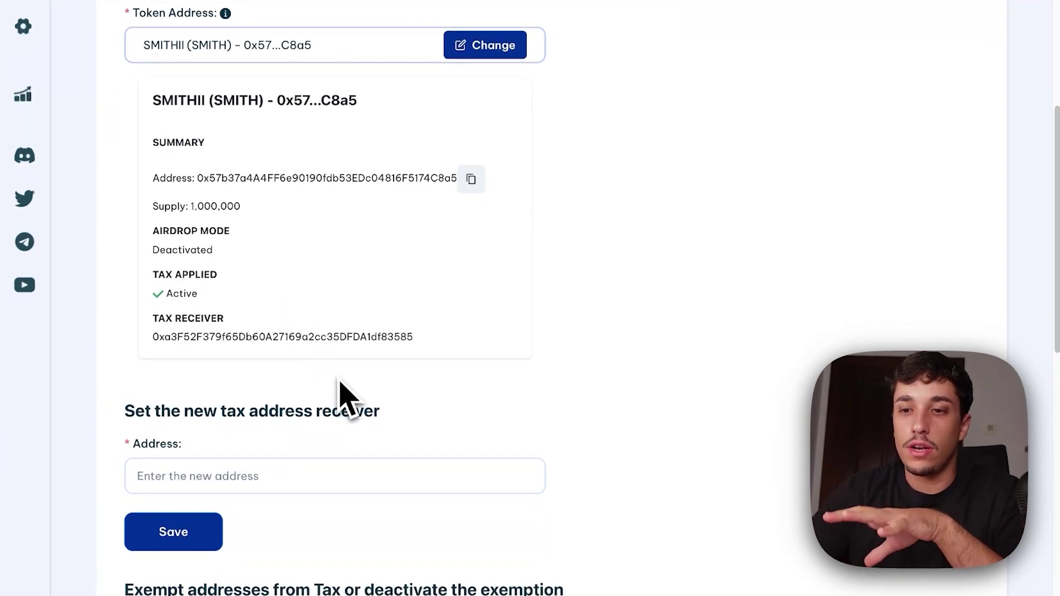
pyautogui.scroll(-1, 338, 385)
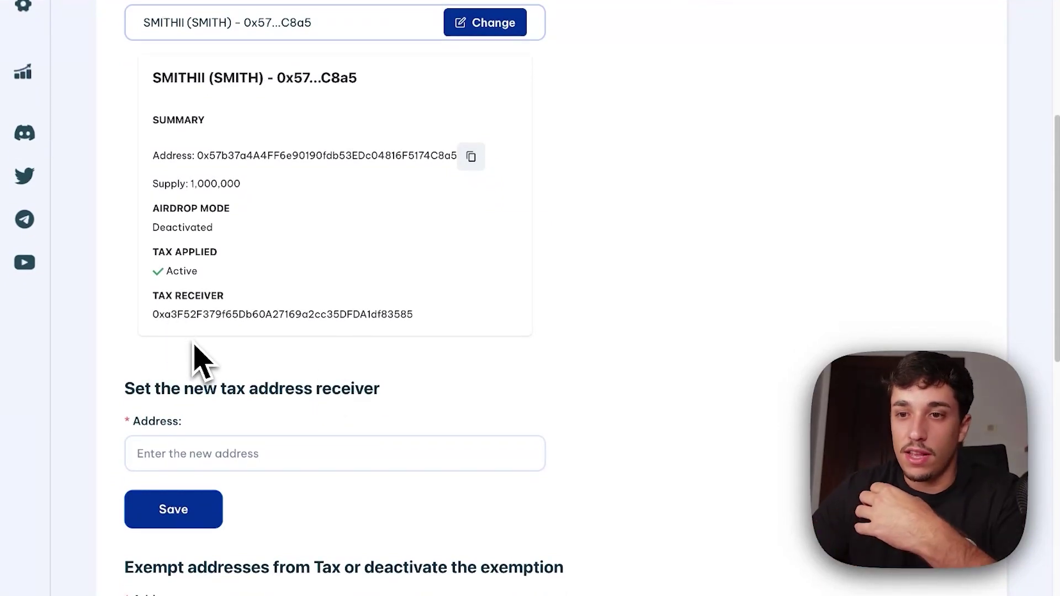
pyautogui.doubleClick(163, 319)
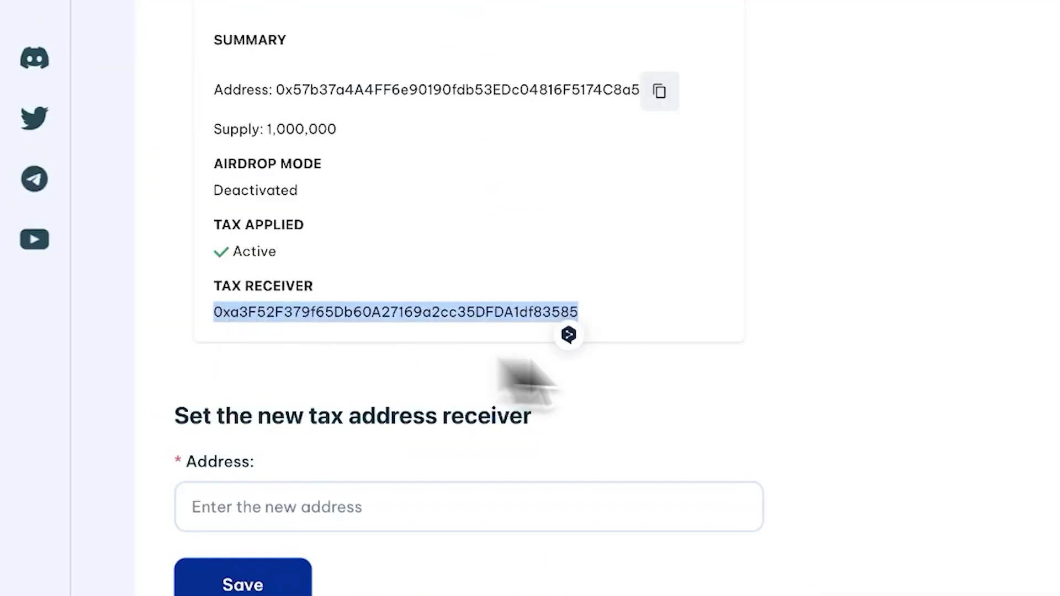
# Step: Examine the options for changing the tax receiver, exempting addresses from tax and blacklisting addresses from trading
pyautogui.scroll(-10, 602, 335)
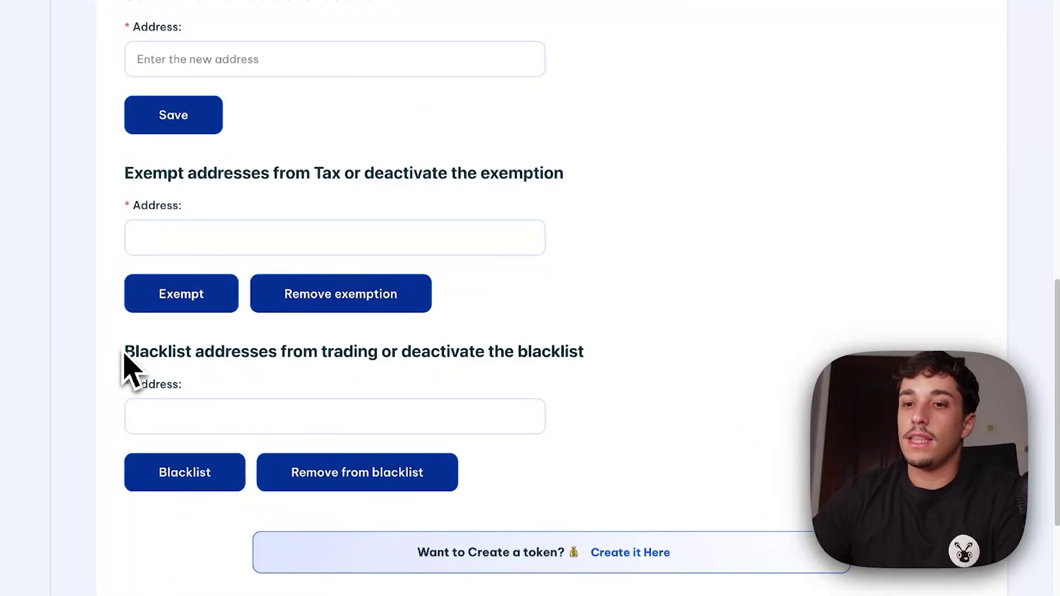
pyautogui.moveTo(124, 353); pyautogui.dragTo(581, 354)
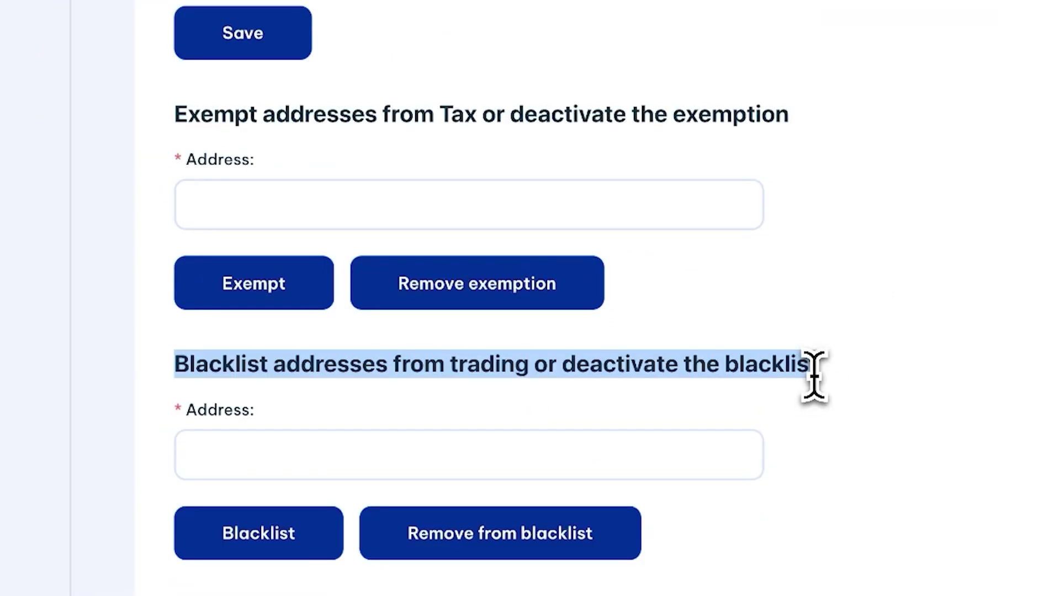
pyautogui.click(779, 362)
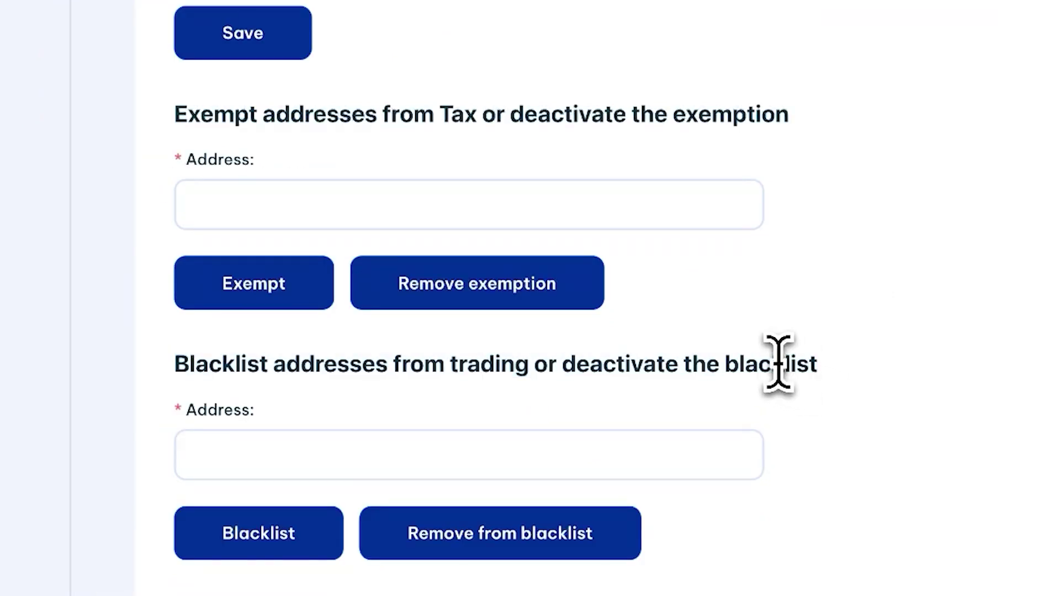
pyautogui.scroll(-1, 776, 362)
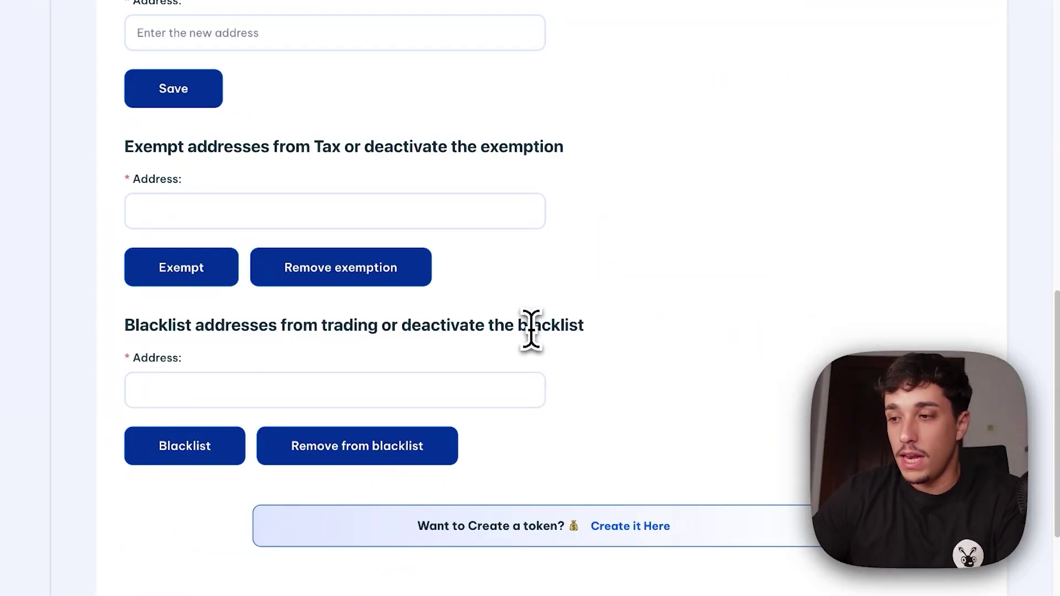
pyautogui.scroll(10, 529, 336)
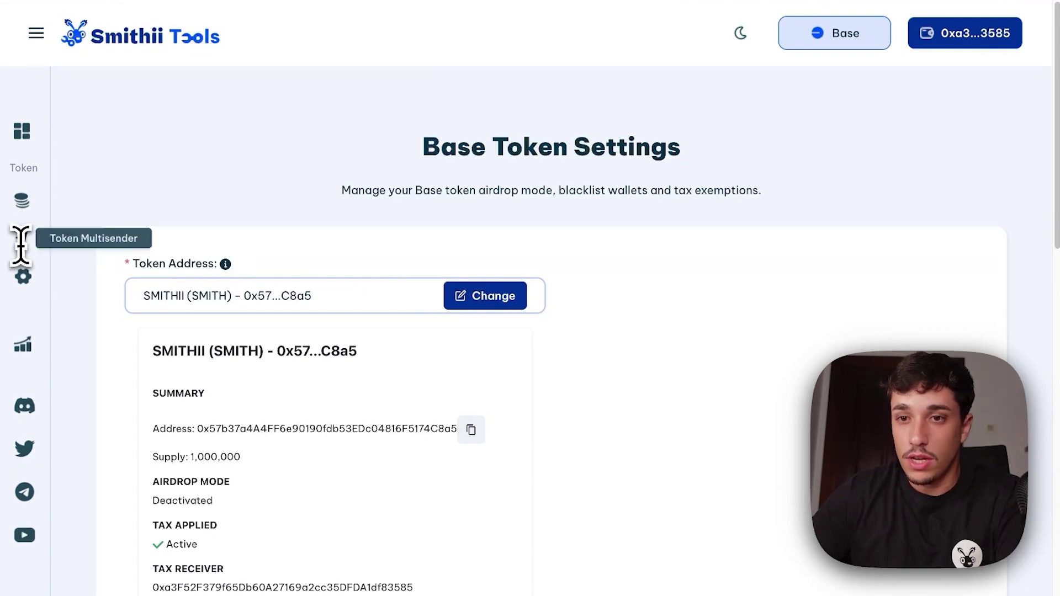
# Step: Open AntiBot management for the SMITHII (SMITH) token and review its address exemption option
pyautogui.moveTo(58, 308)
pyautogui.click(81, 347)
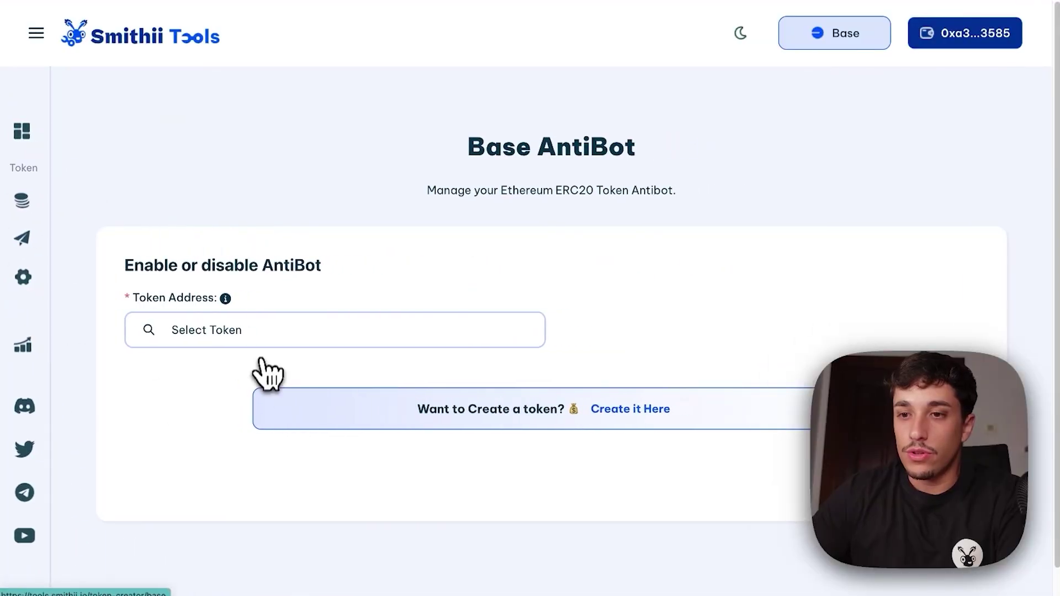
pyautogui.click(272, 331)
pyautogui.click(525, 130)
pyautogui.scroll(-3, 331, 303)
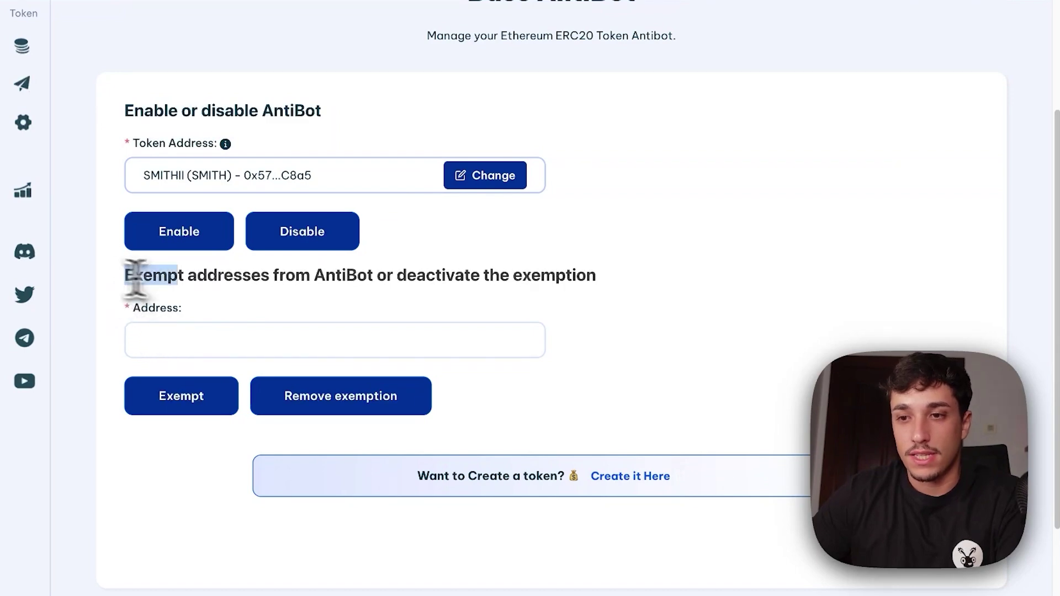
pyautogui.moveTo(135, 279); pyautogui.dragTo(439, 285)
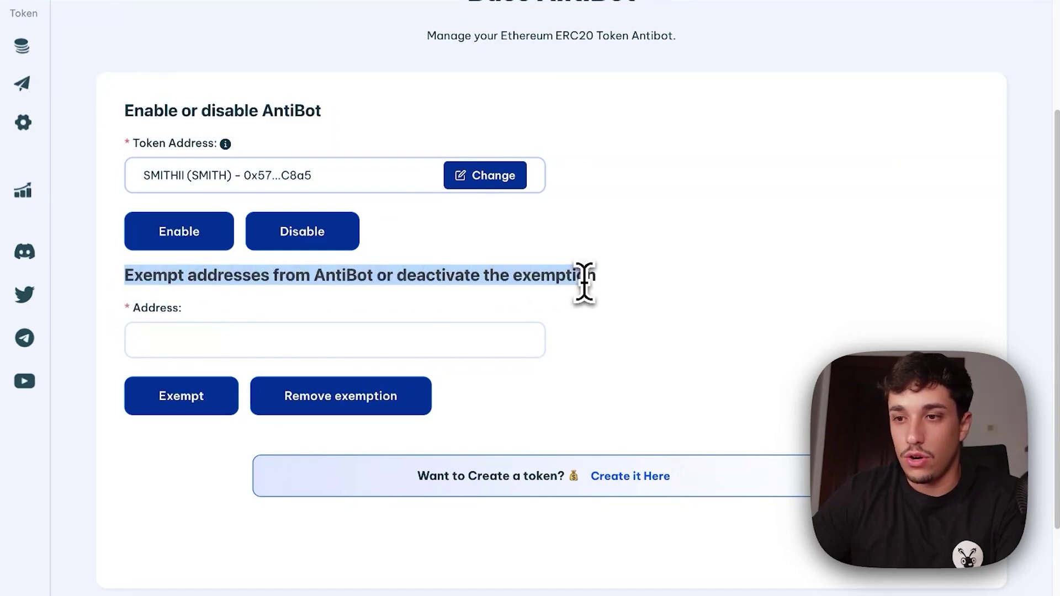
# Step: Open AntiWhale management and select the SMITHII (SMITH) token
pyautogui.scroll(3, 584, 282)
pyautogui.click(55, 279)
pyautogui.moveTo(38, 283)
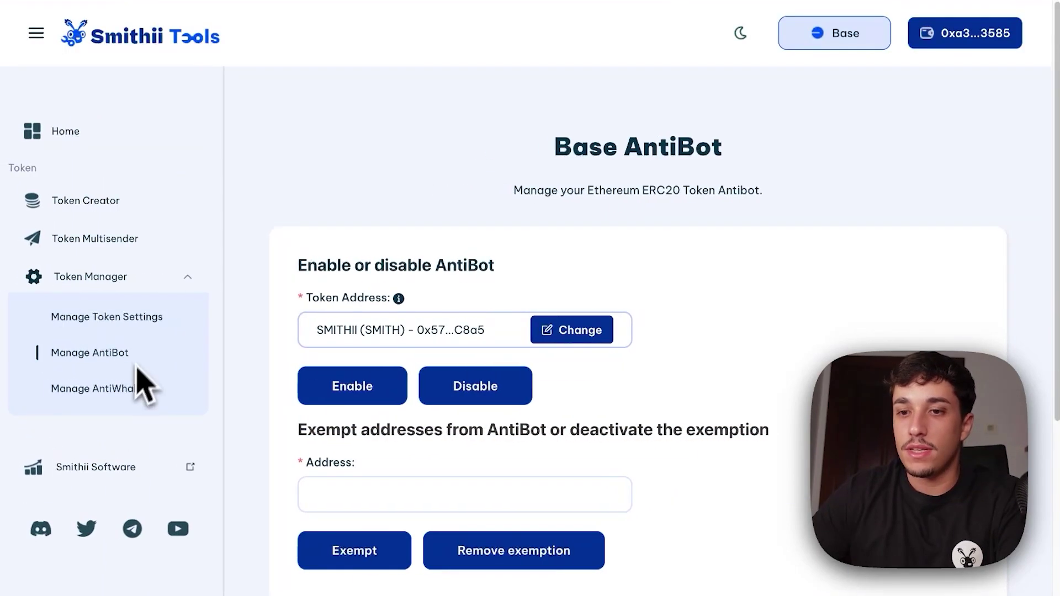
pyautogui.click(139, 386)
pyautogui.click(260, 296)
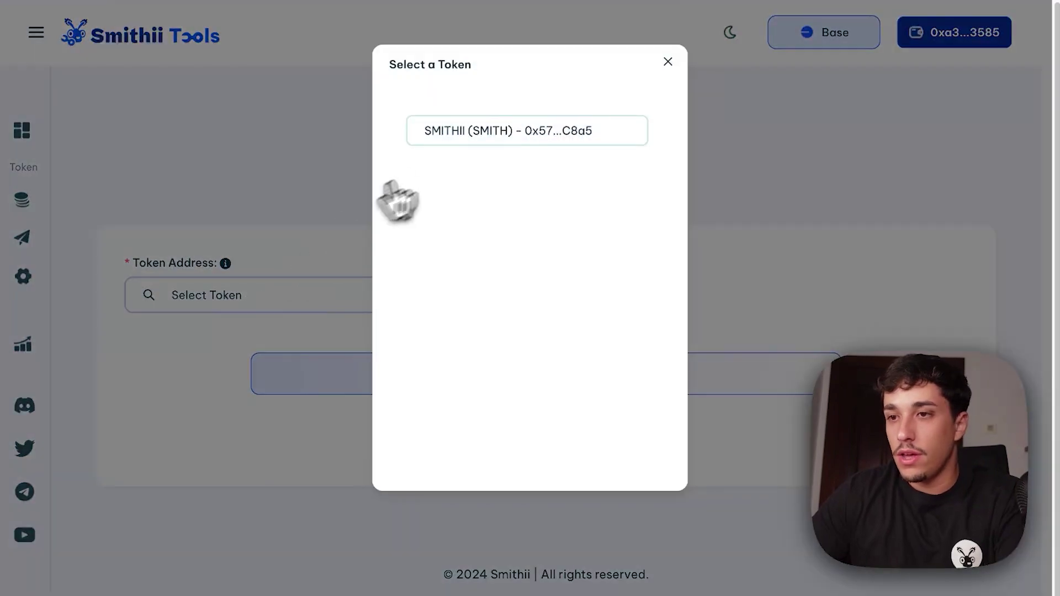
pyautogui.click(475, 133)
# Step: Examine the AntiWhale summary, the trade, wallet, time and active period limit settings, and the address exemption option
pyautogui.scroll(-6, 293, 278)
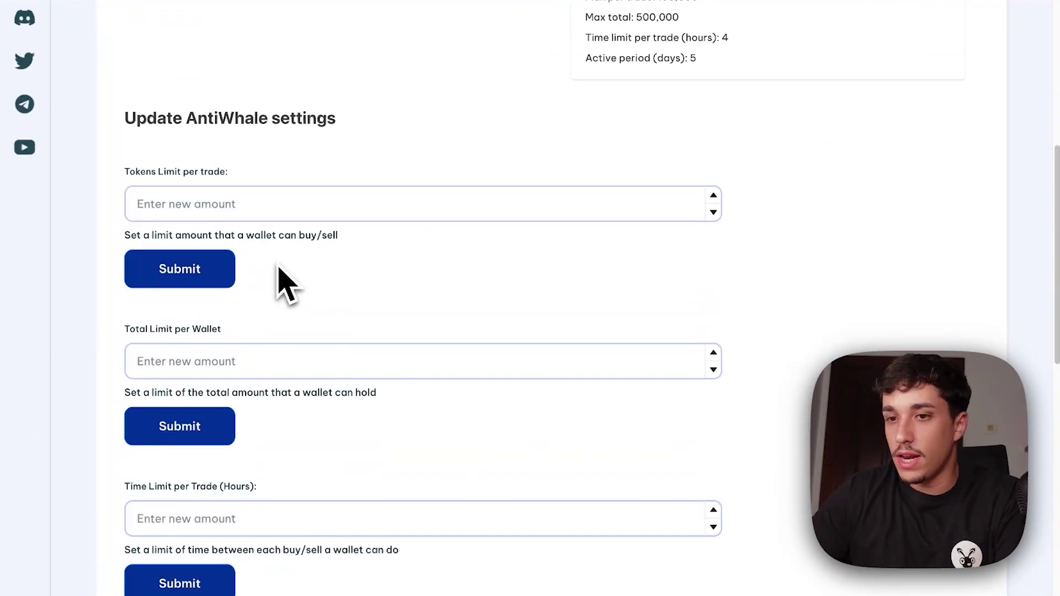
pyautogui.scroll(-6, 465, 186)
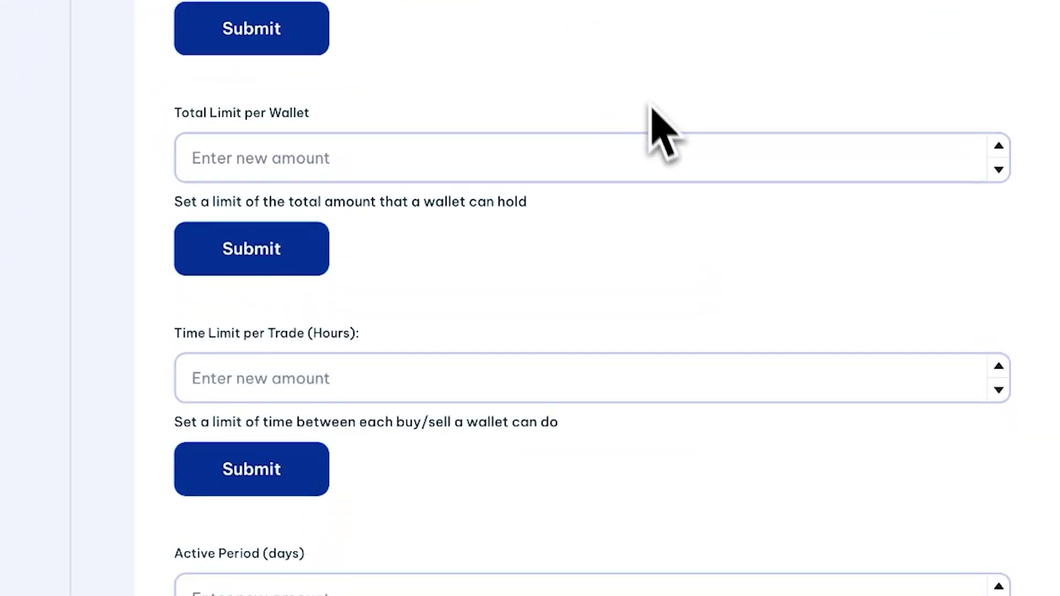
pyautogui.scroll(-4, 657, 221)
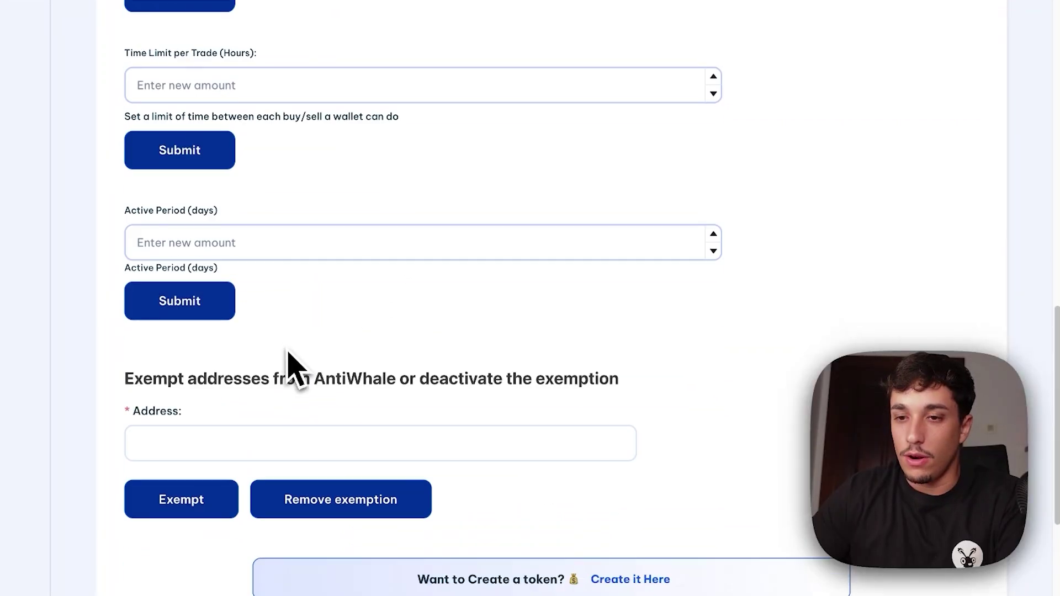
pyautogui.moveTo(131, 382); pyautogui.dragTo(473, 414)
pyautogui.click(433, 382)
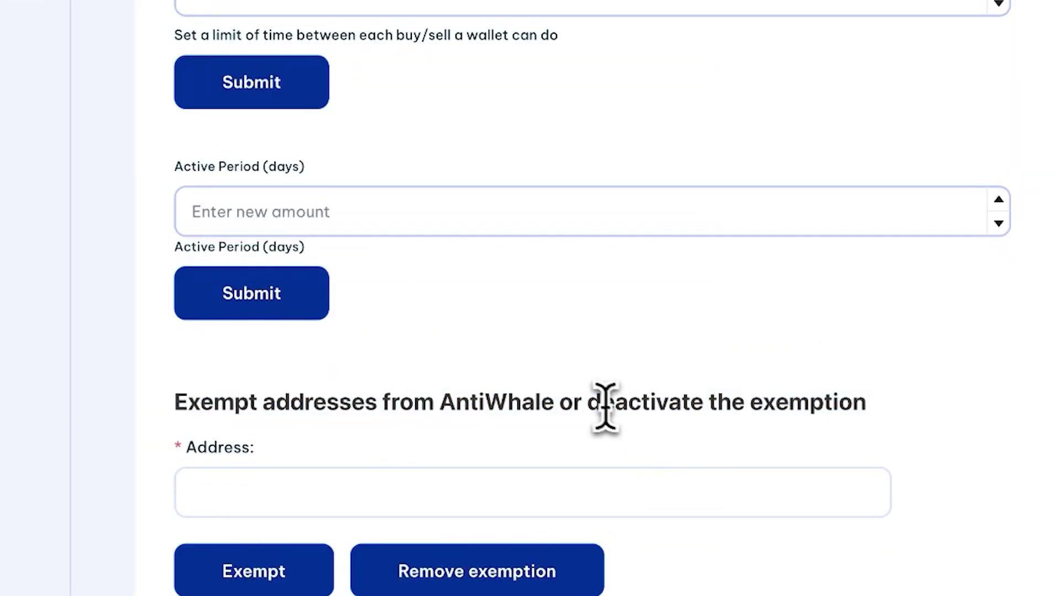
pyautogui.scroll(10, 434, 402)
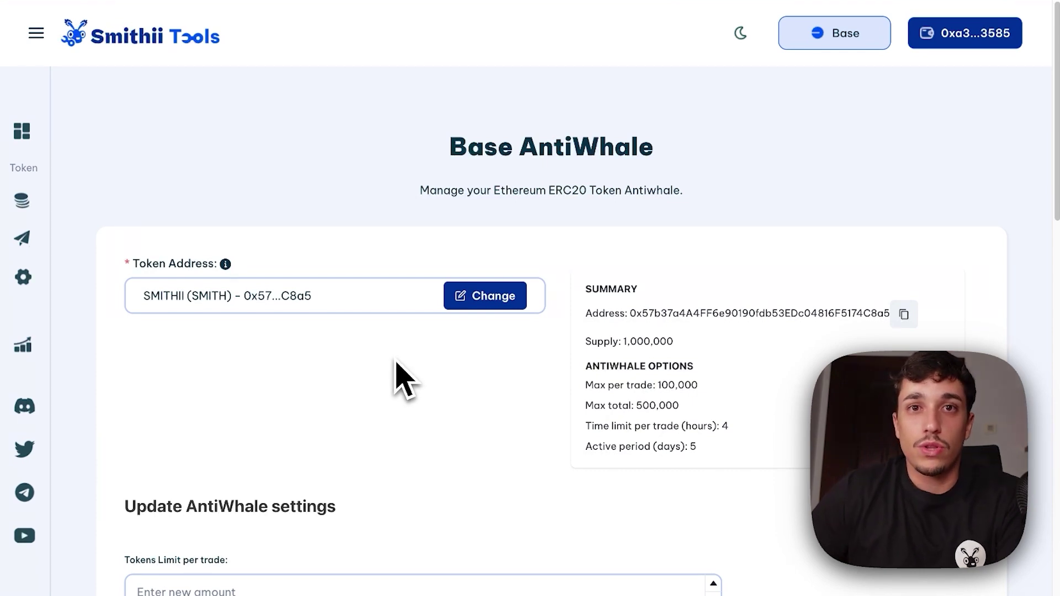
pyautogui.scroll(-10, 389, 342)
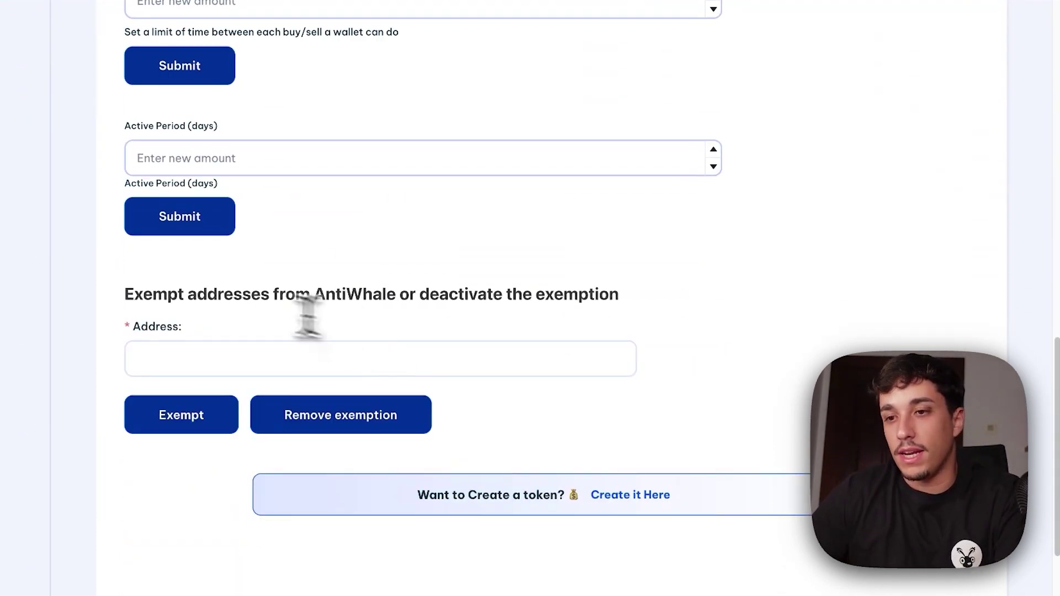
pyautogui.moveTo(198, 301); pyautogui.dragTo(602, 292)
pyautogui.scroll(10, 541, 303)
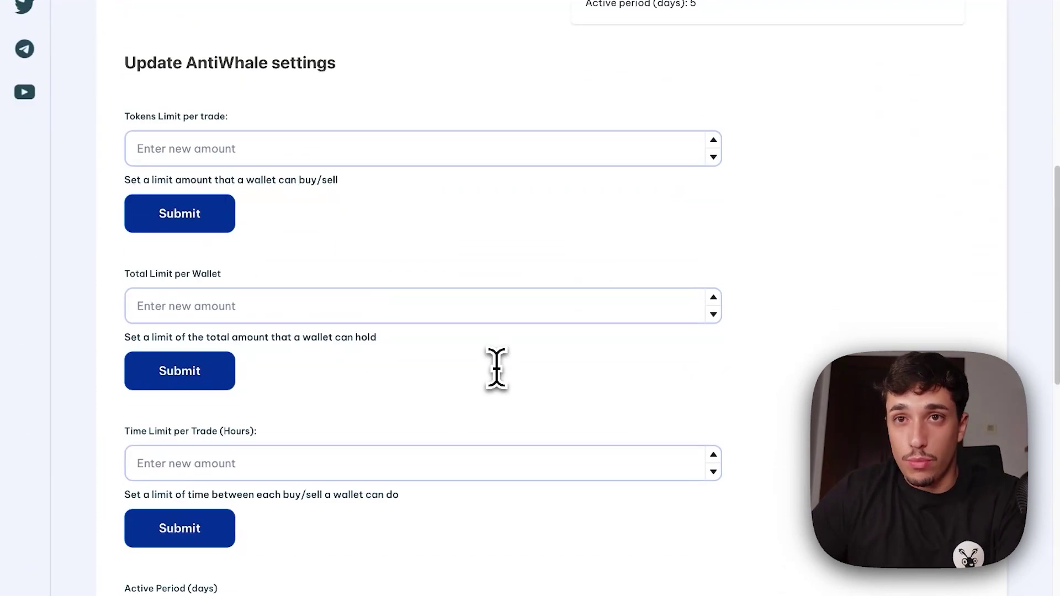